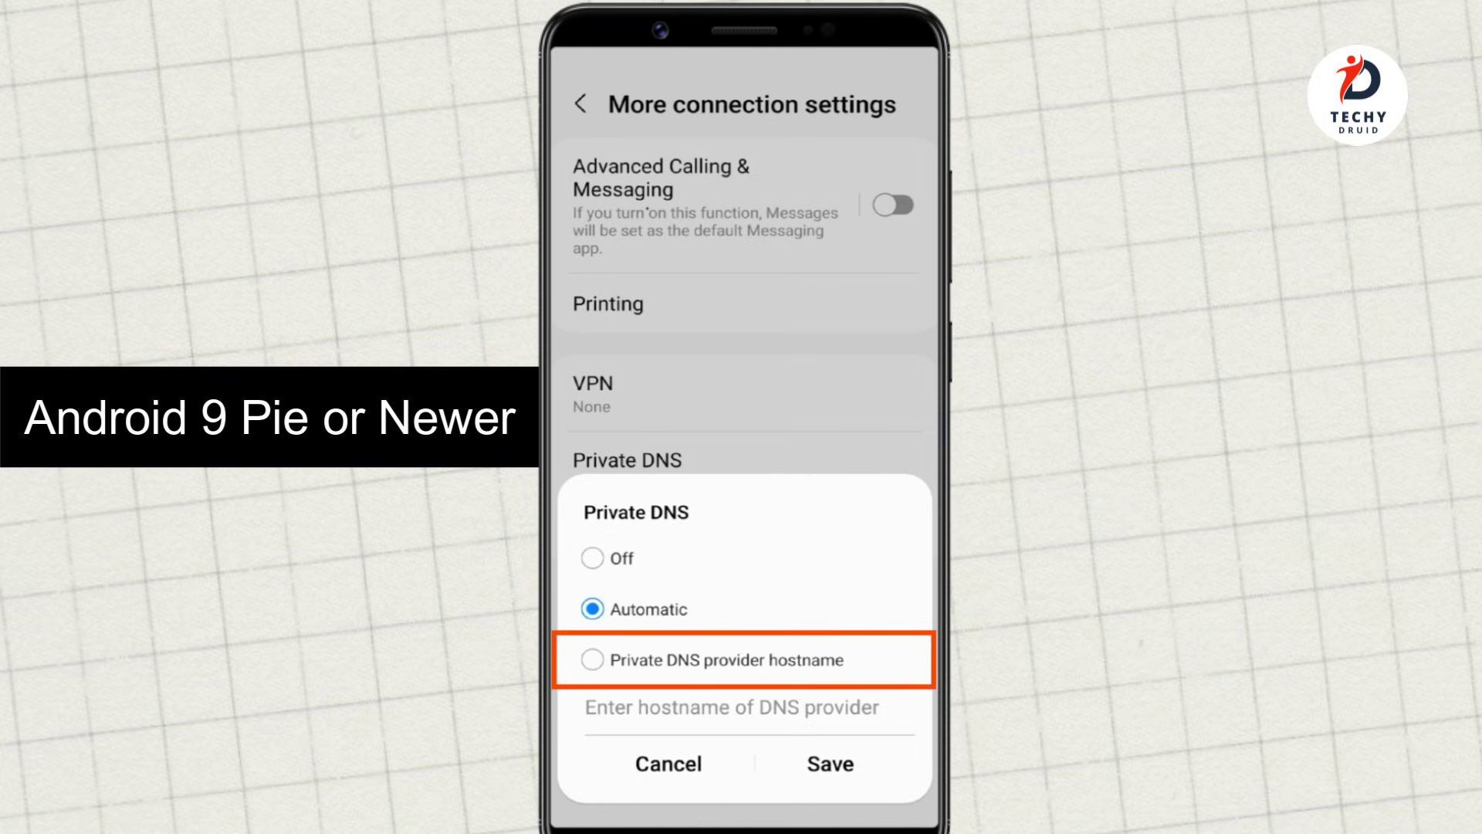
Choose the provider-hostname option and enter 1dot1dot1dot1.cloudflare-dns.com, replacing an initial dns.google
click(592, 659)
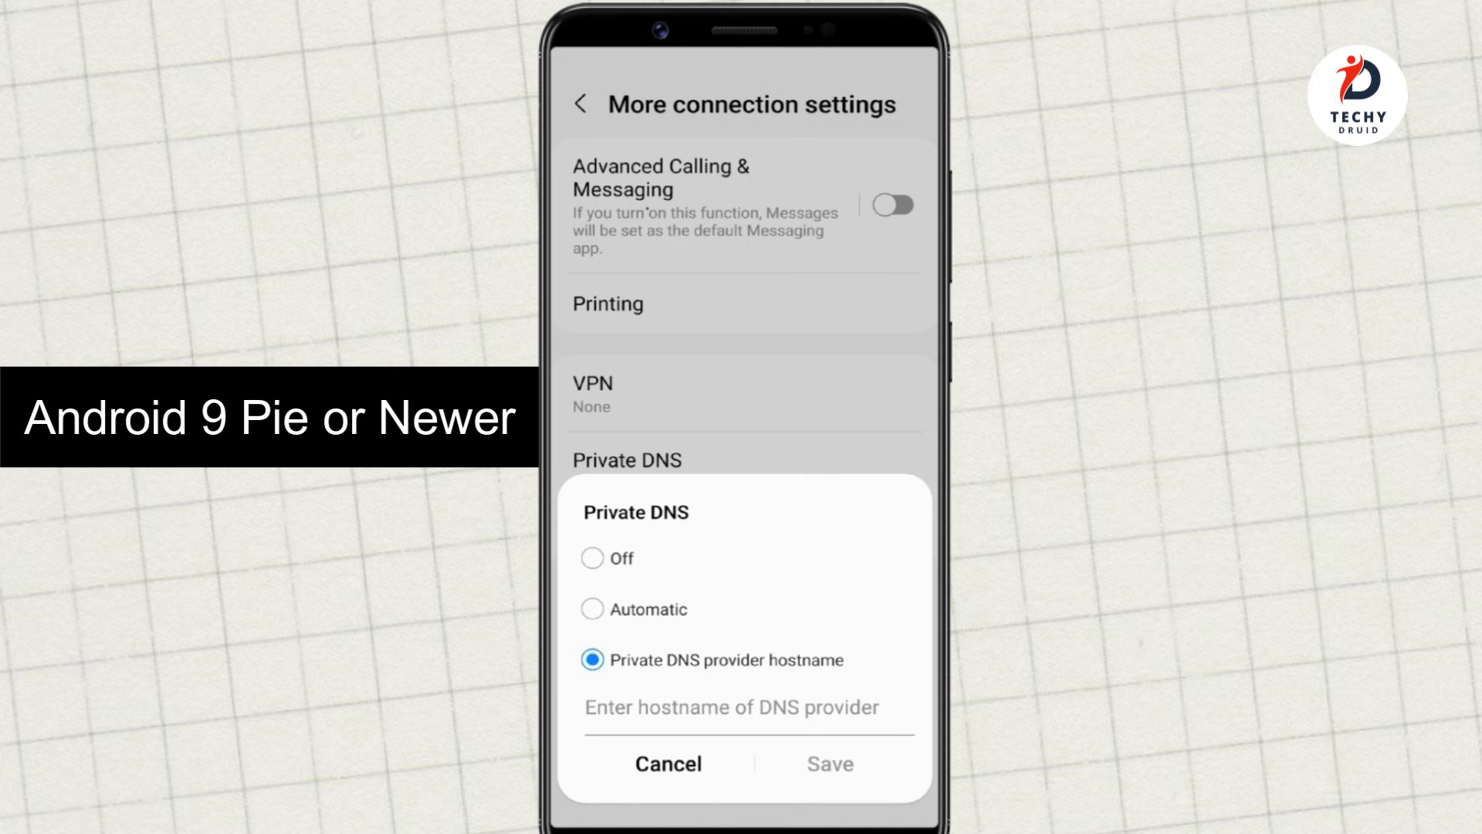
click(732, 707)
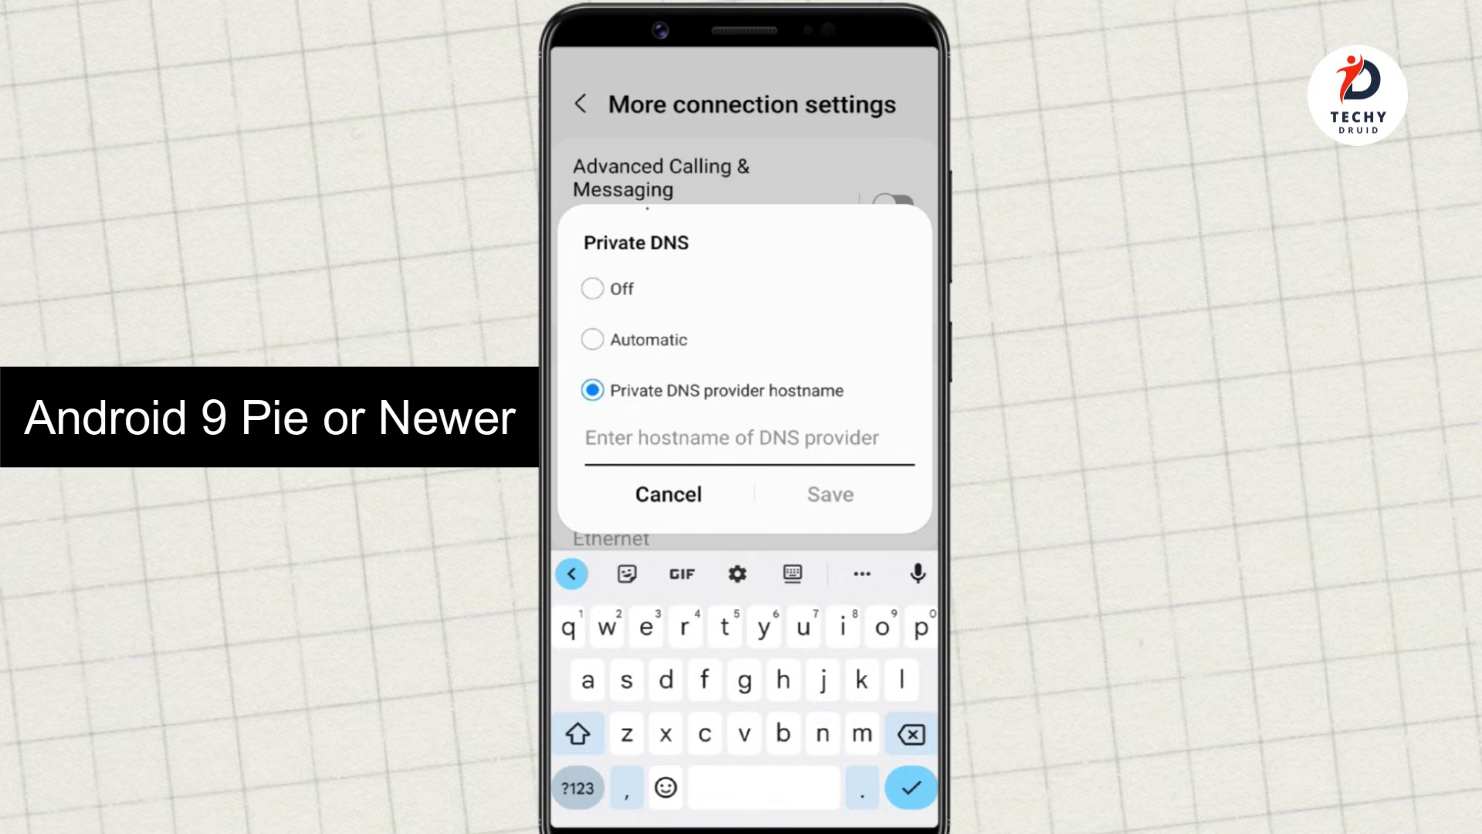
text(d)
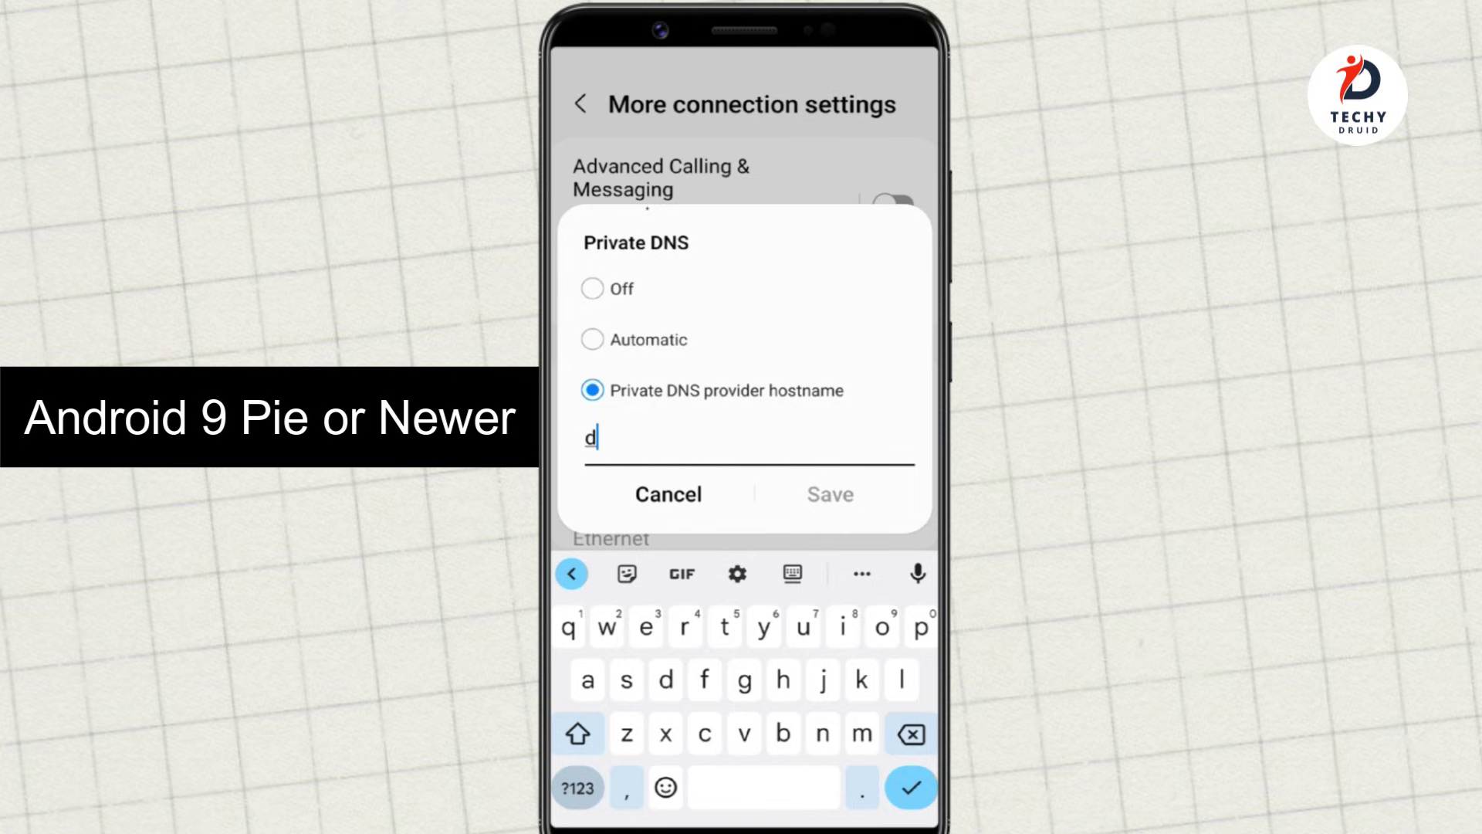
text(ns.google)
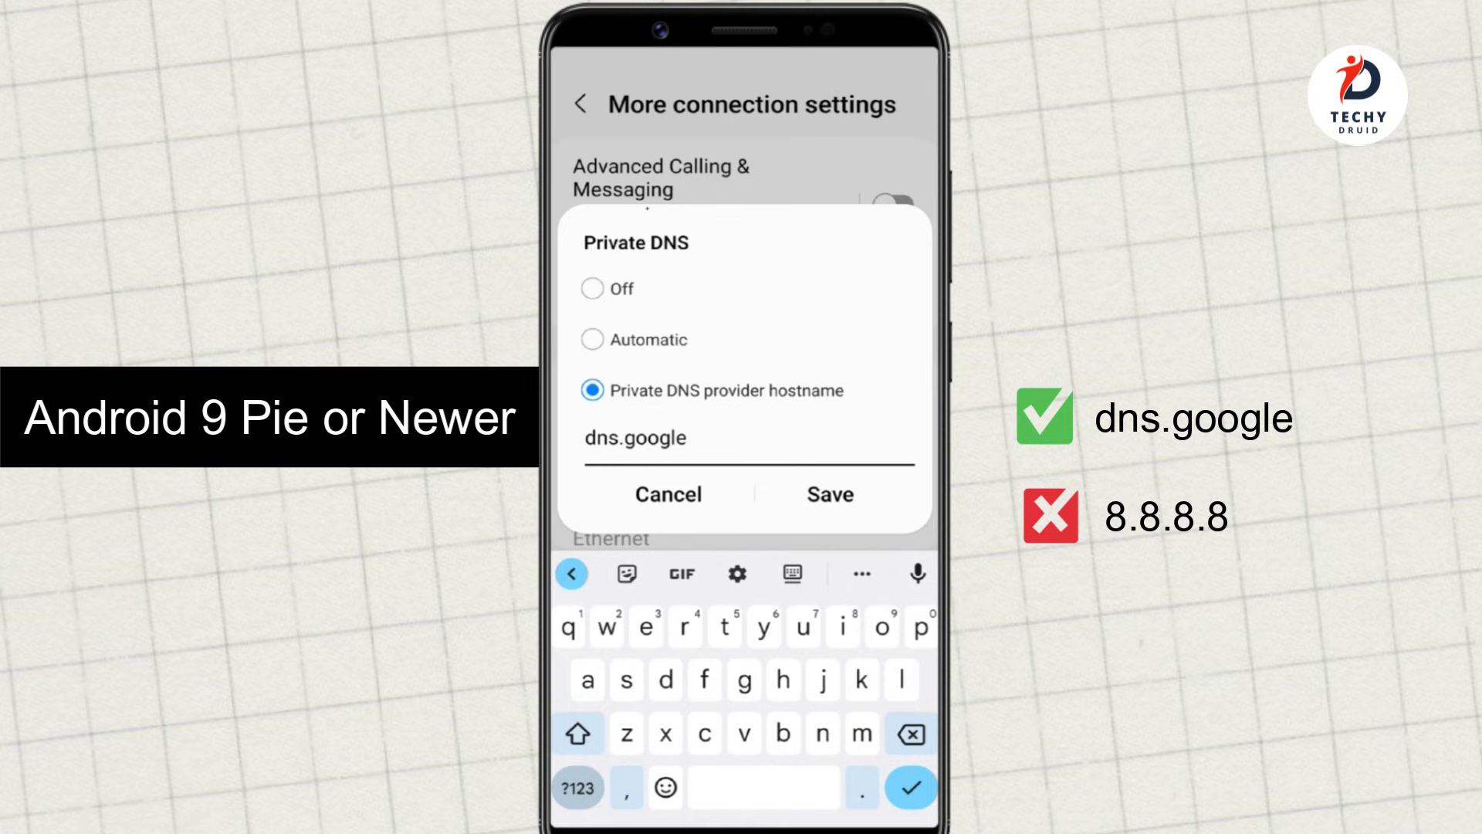
key(BackSpace)
key(BackSpace)
key(BackSpace)
key(BackSpace)
key(BackSpace)
key(BackSpace)
key(BackSpace)
key(BackSpace)
key(BackSpace)
key(BackSpace)
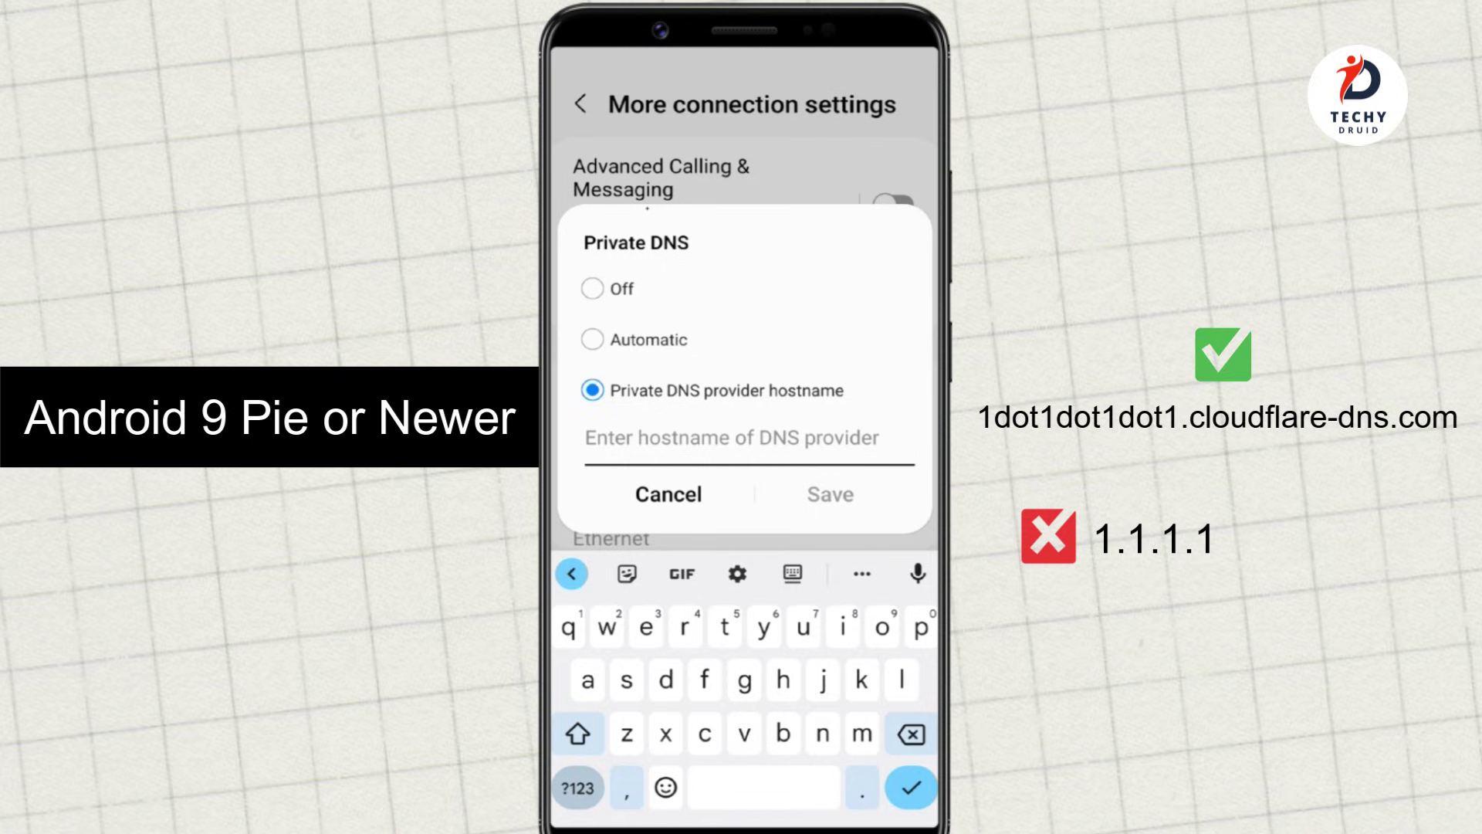
text(1dot1dot1dot1.cloudflare-dns.com)
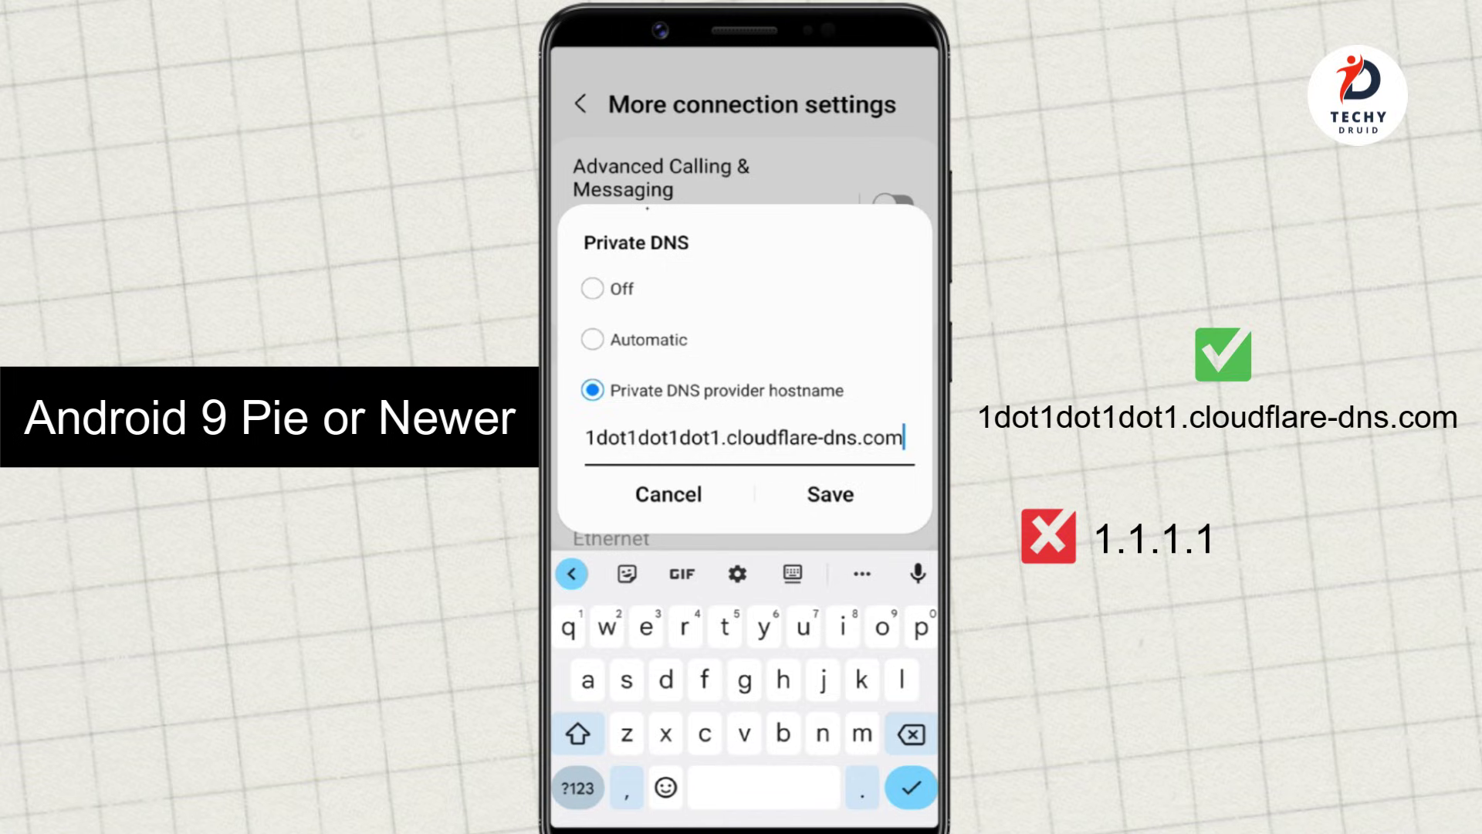
Save 1dot1dot1dot1.cloudflare-dns.com in the Private DNS dialog
click(829, 494)
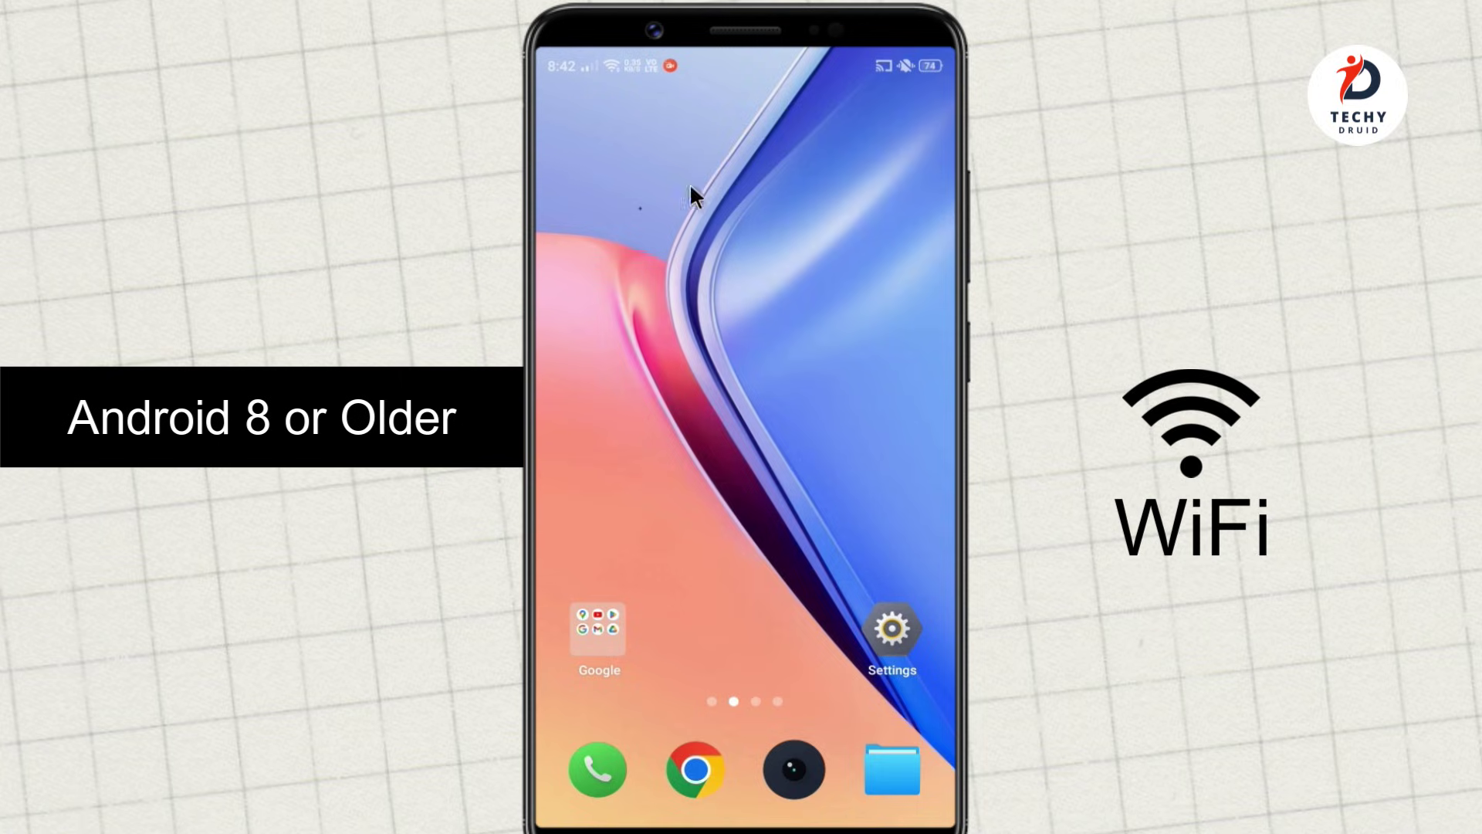
From quick settings, reach the IP settings choices of the connected TP-Link Wi-Fi network
drag(665, 58, 659, 243)
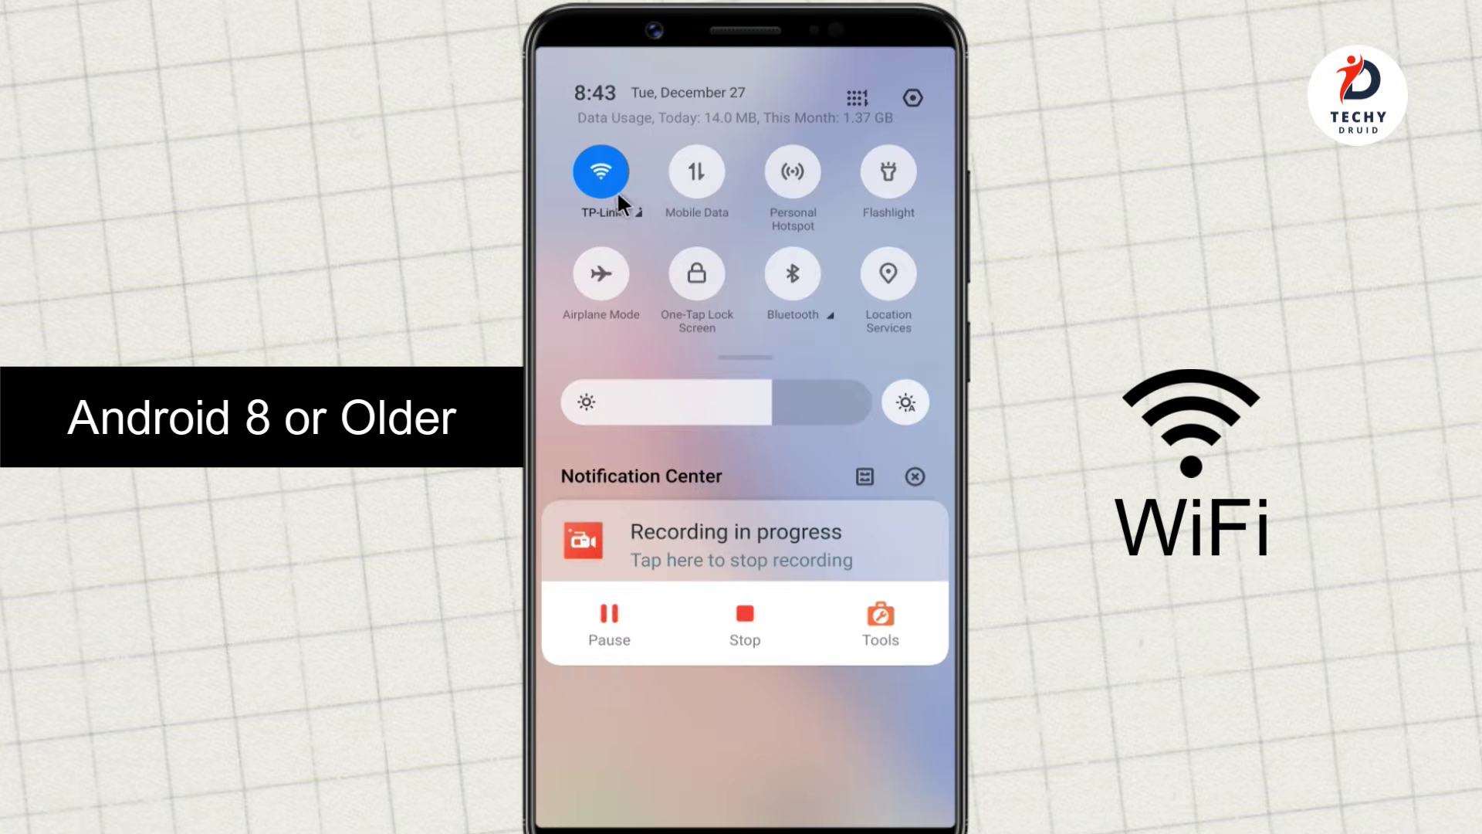
click(606, 175)
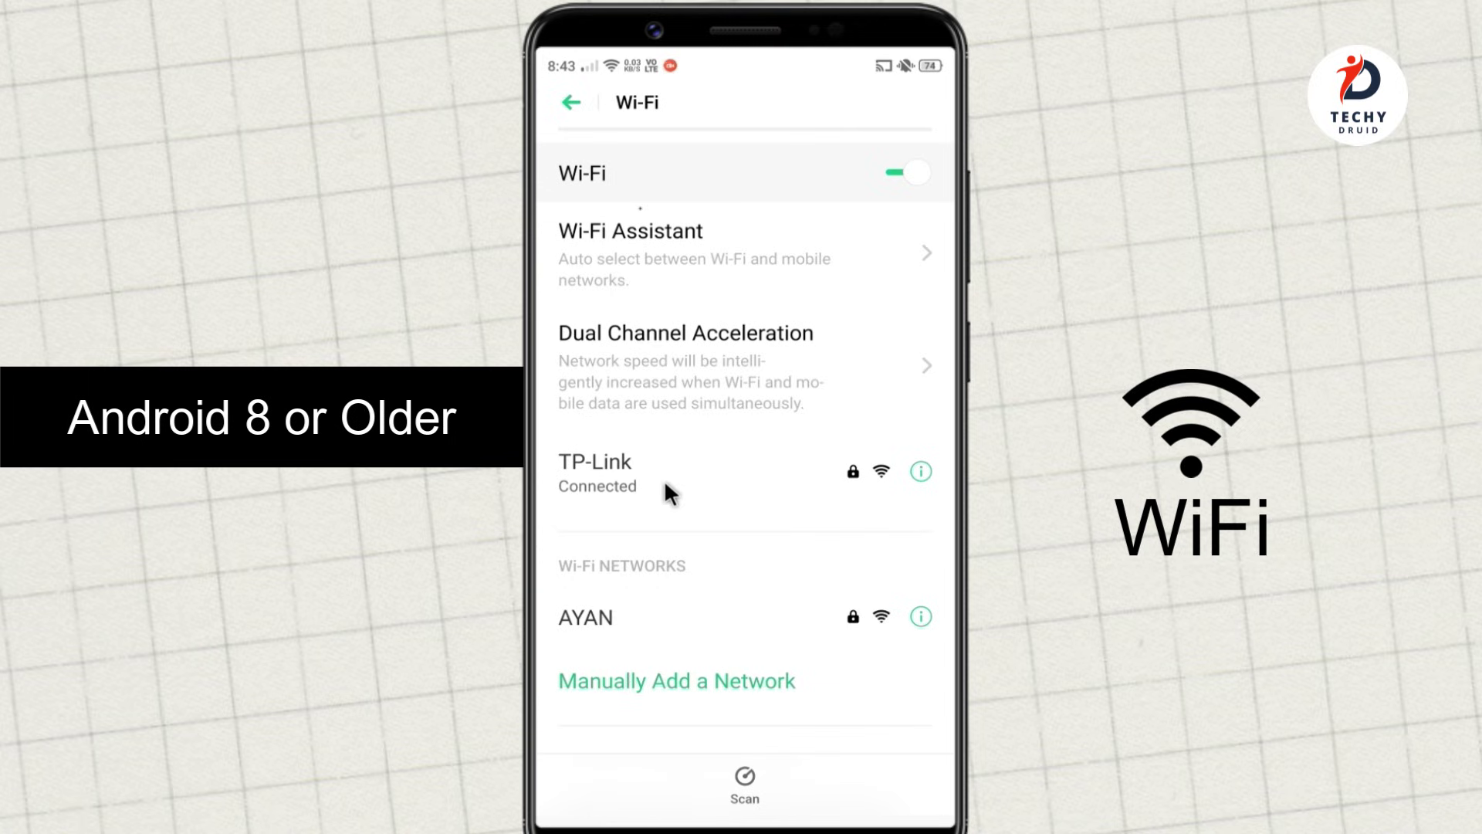
click(920, 471)
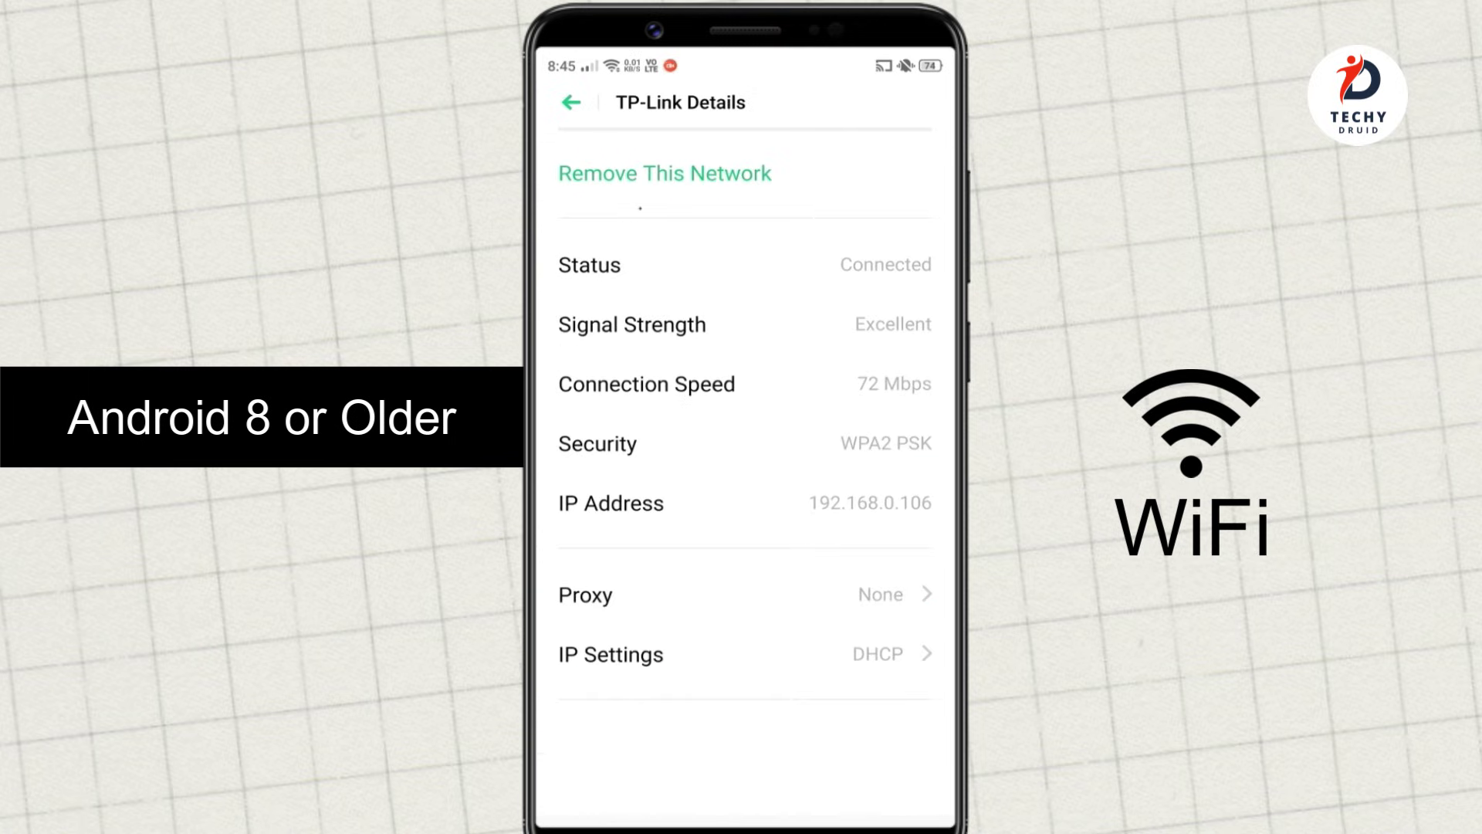
click(890, 654)
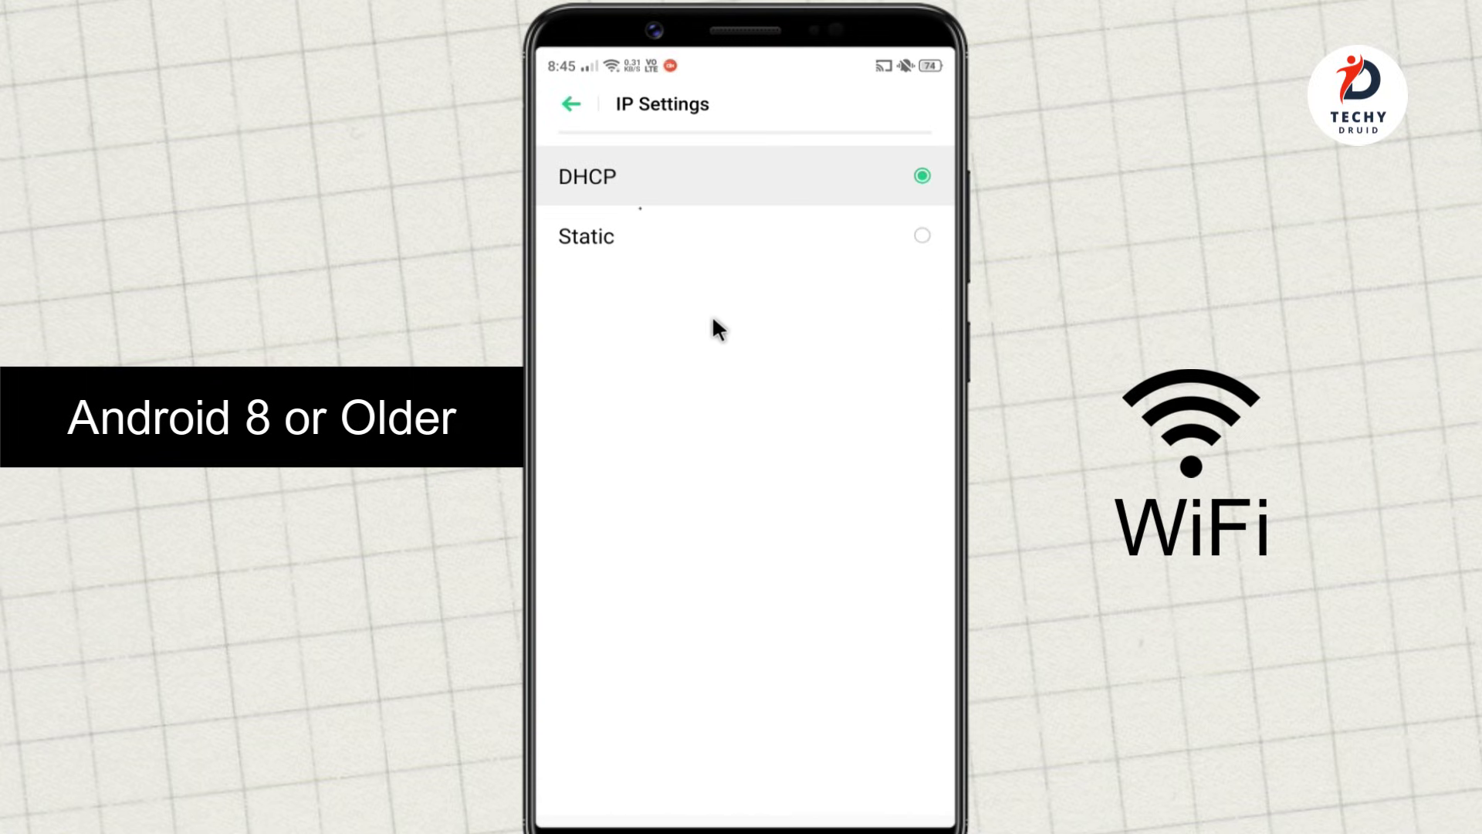
Switch TP-Link to Static IP with DNS 1 set to 1.1.1.1 and DNS 2 to 1.0.0.1
click(702, 238)
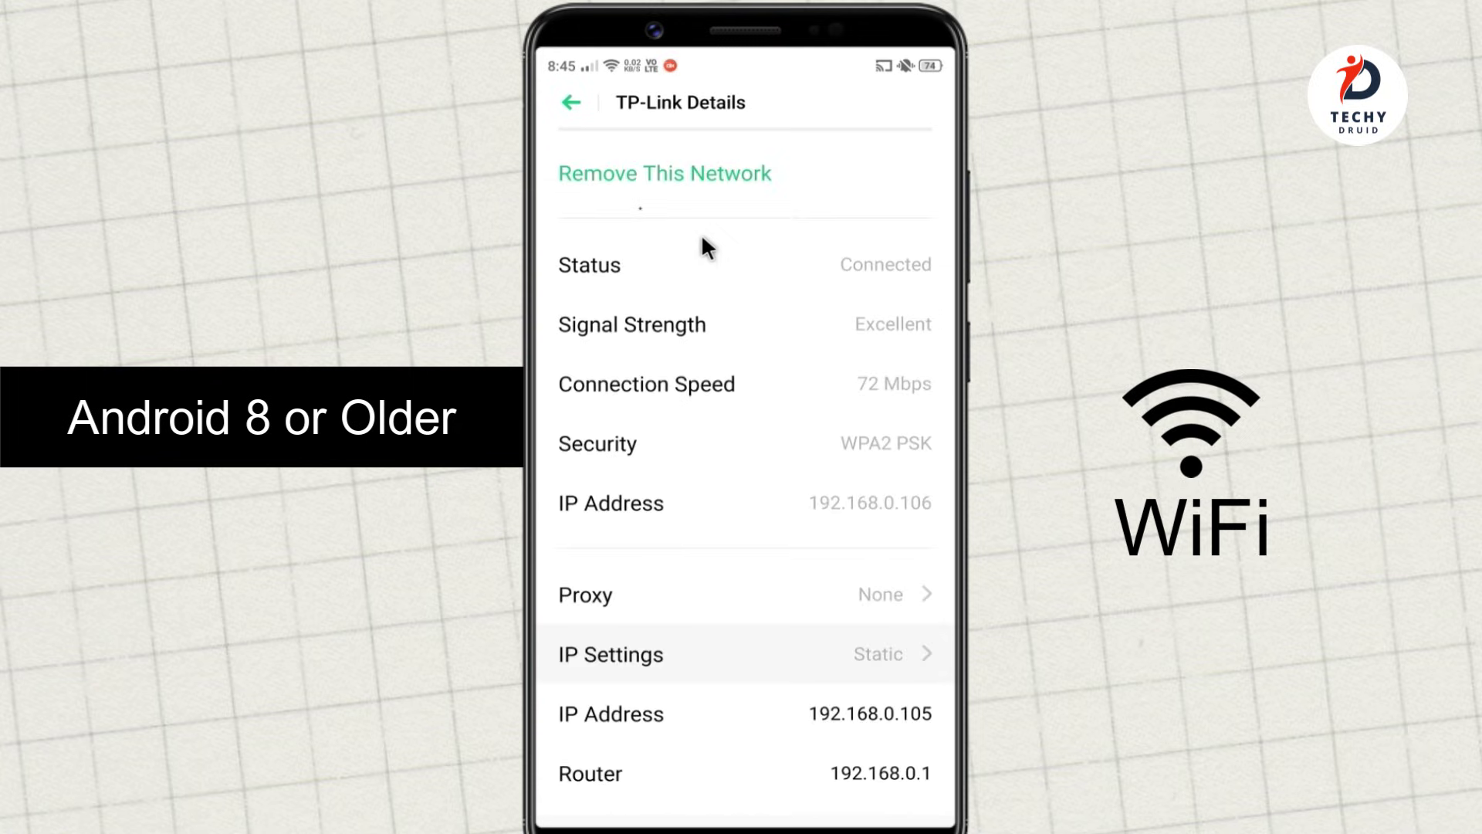
scroll(715, 734, down, 3)
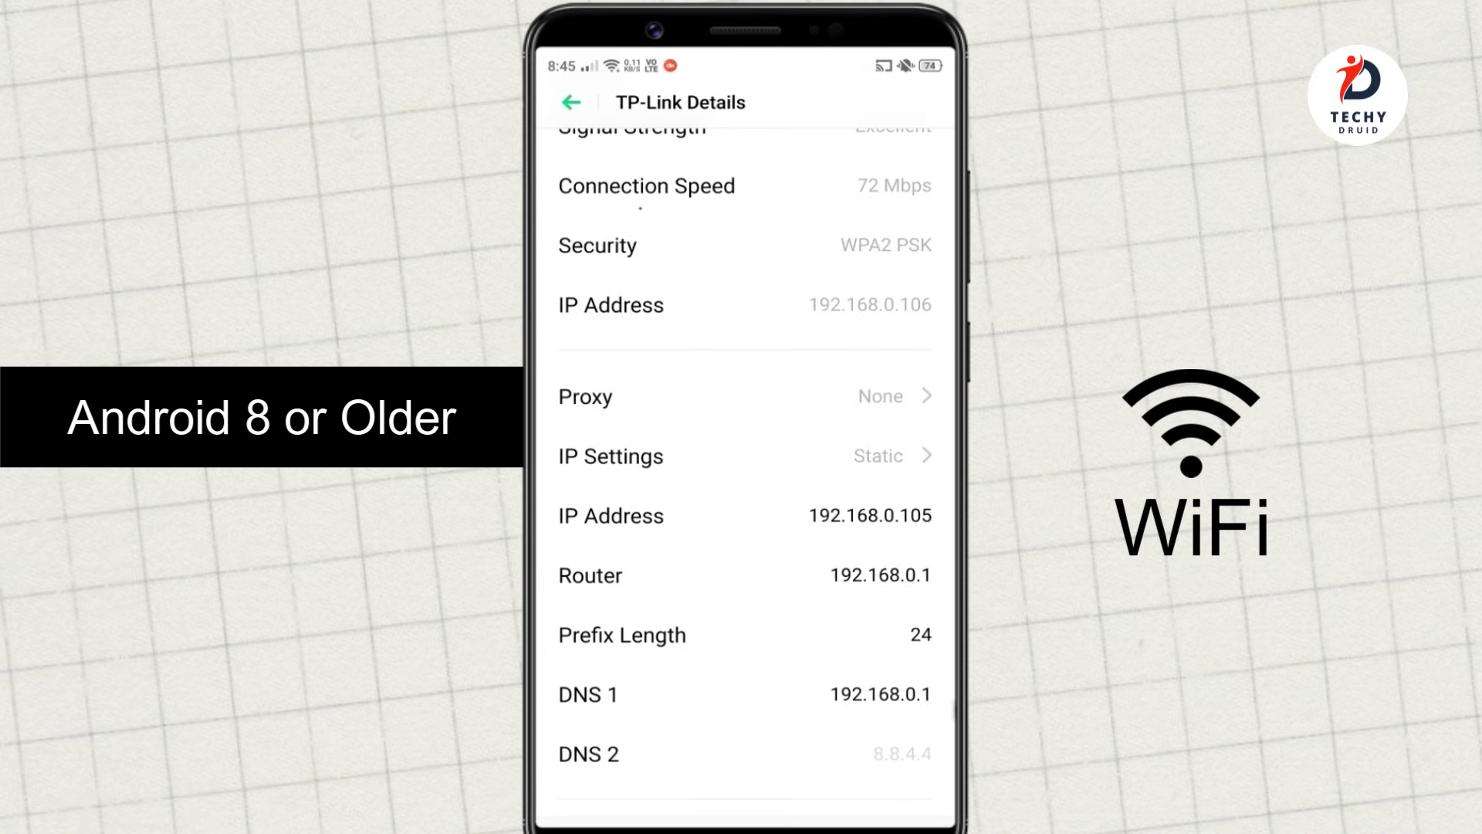
click(893, 698)
key(BackSpace)
key(BackSpace)
key(BackSpace)
key(BackSpace)
key(BackSpace)
key(BackSpace)
key(BackSpace)
key(BackSpace)
key(BackSpace)
key(BackSpace)
key(BackSpace)
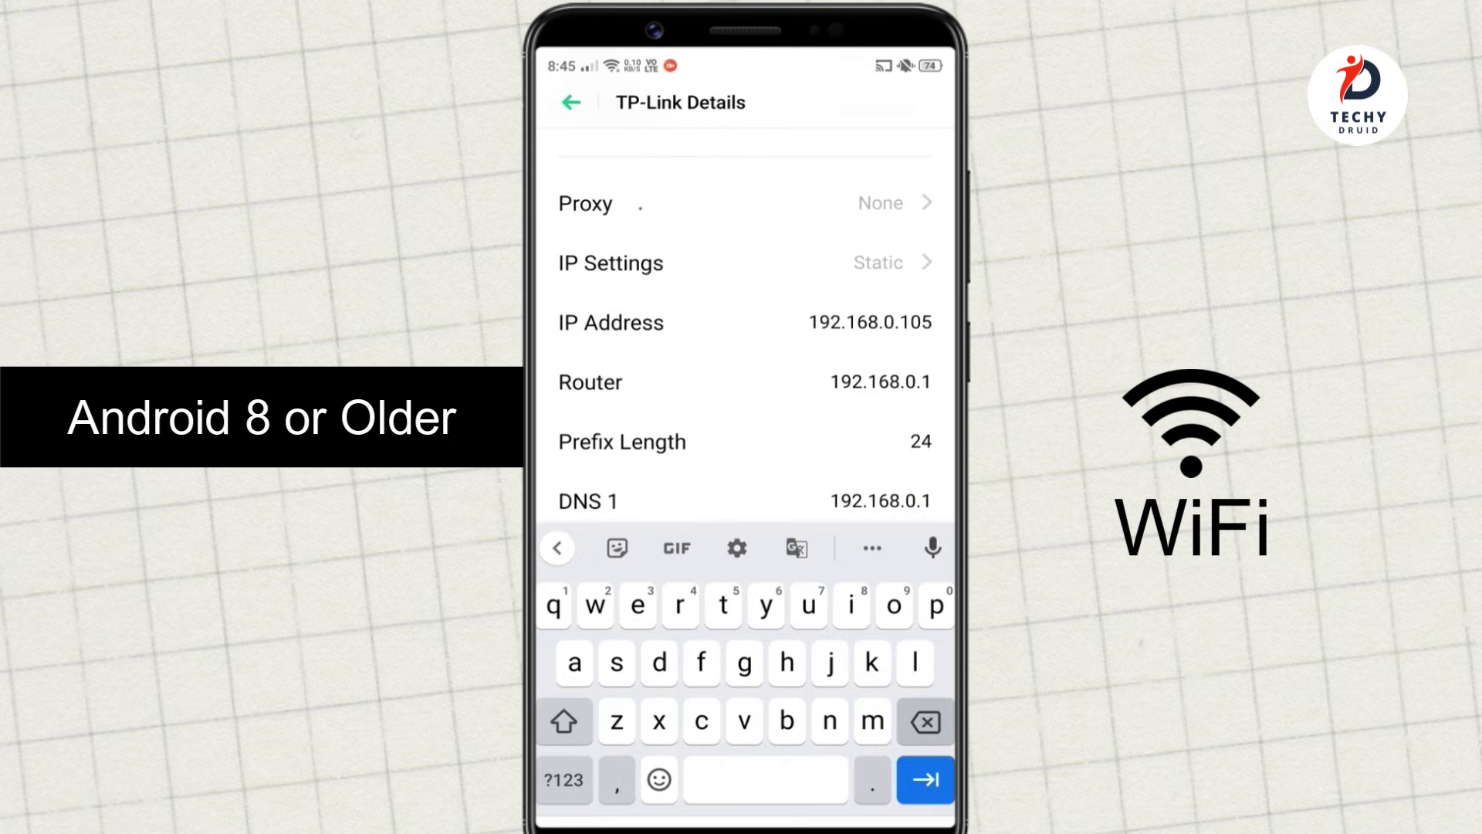
click(563, 780)
text(1)
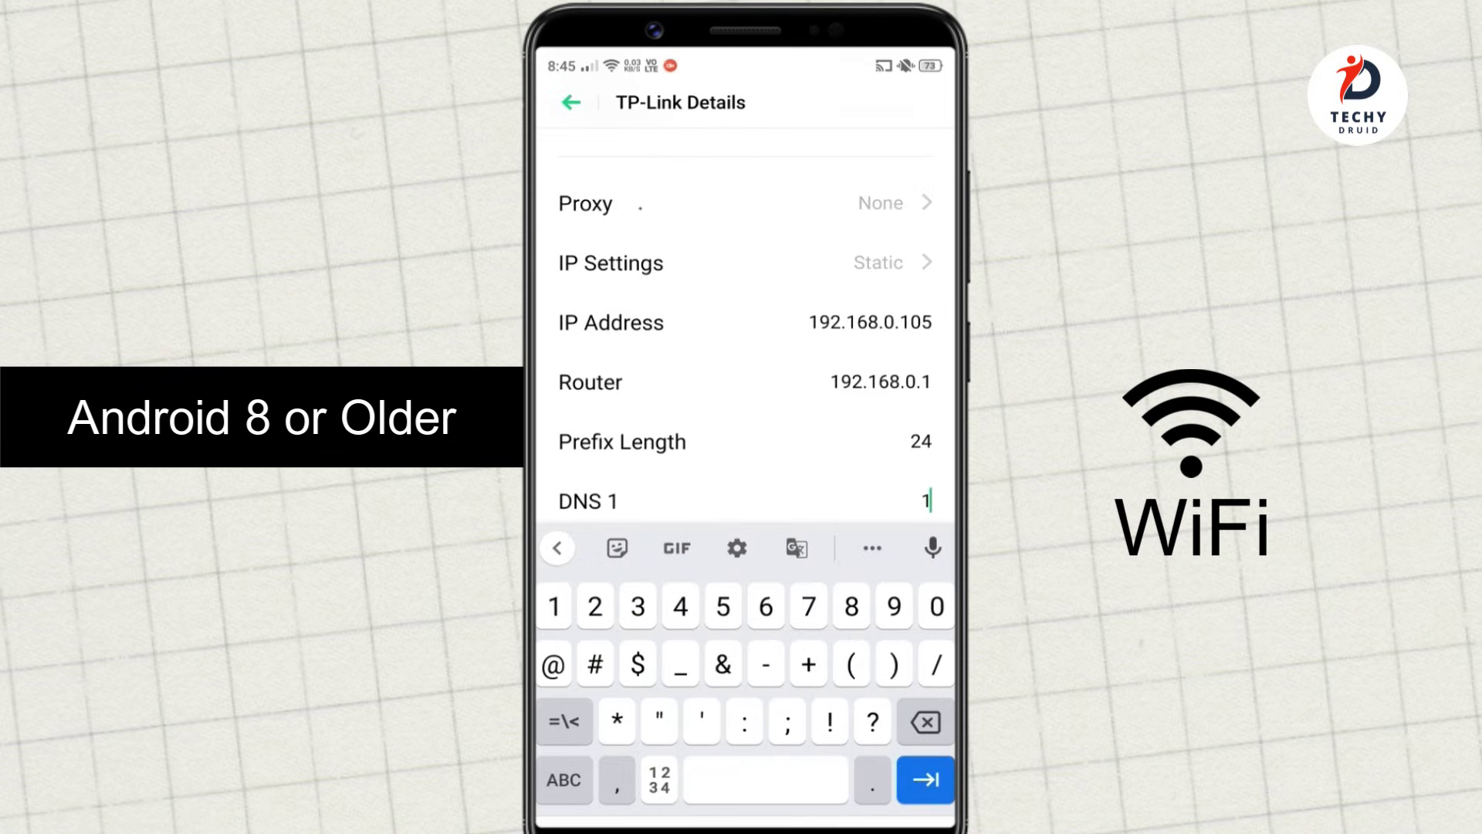
text(.1.1.1)
key(Tab)
text(1.0.0.1)
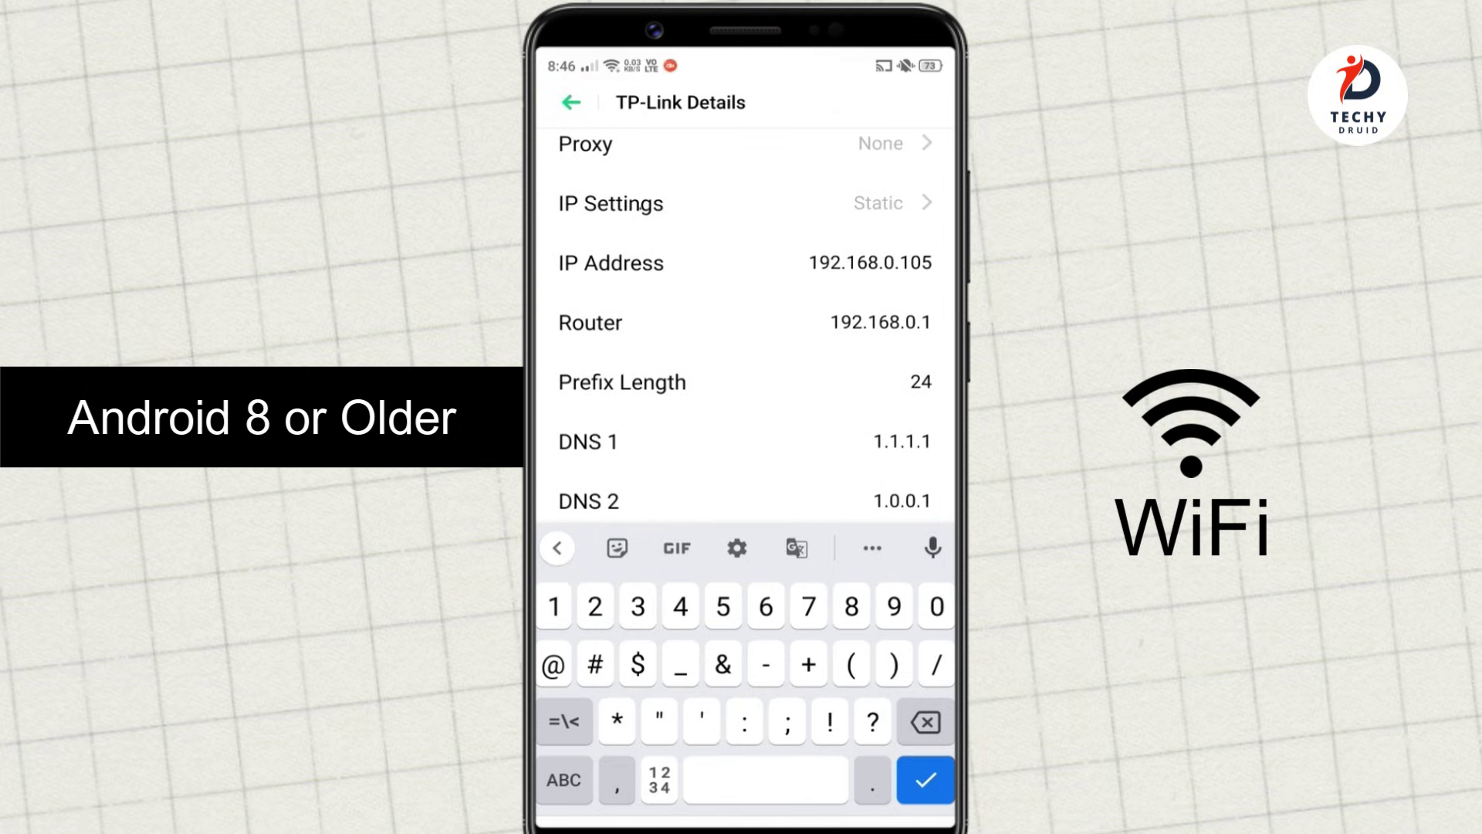
key(Return)
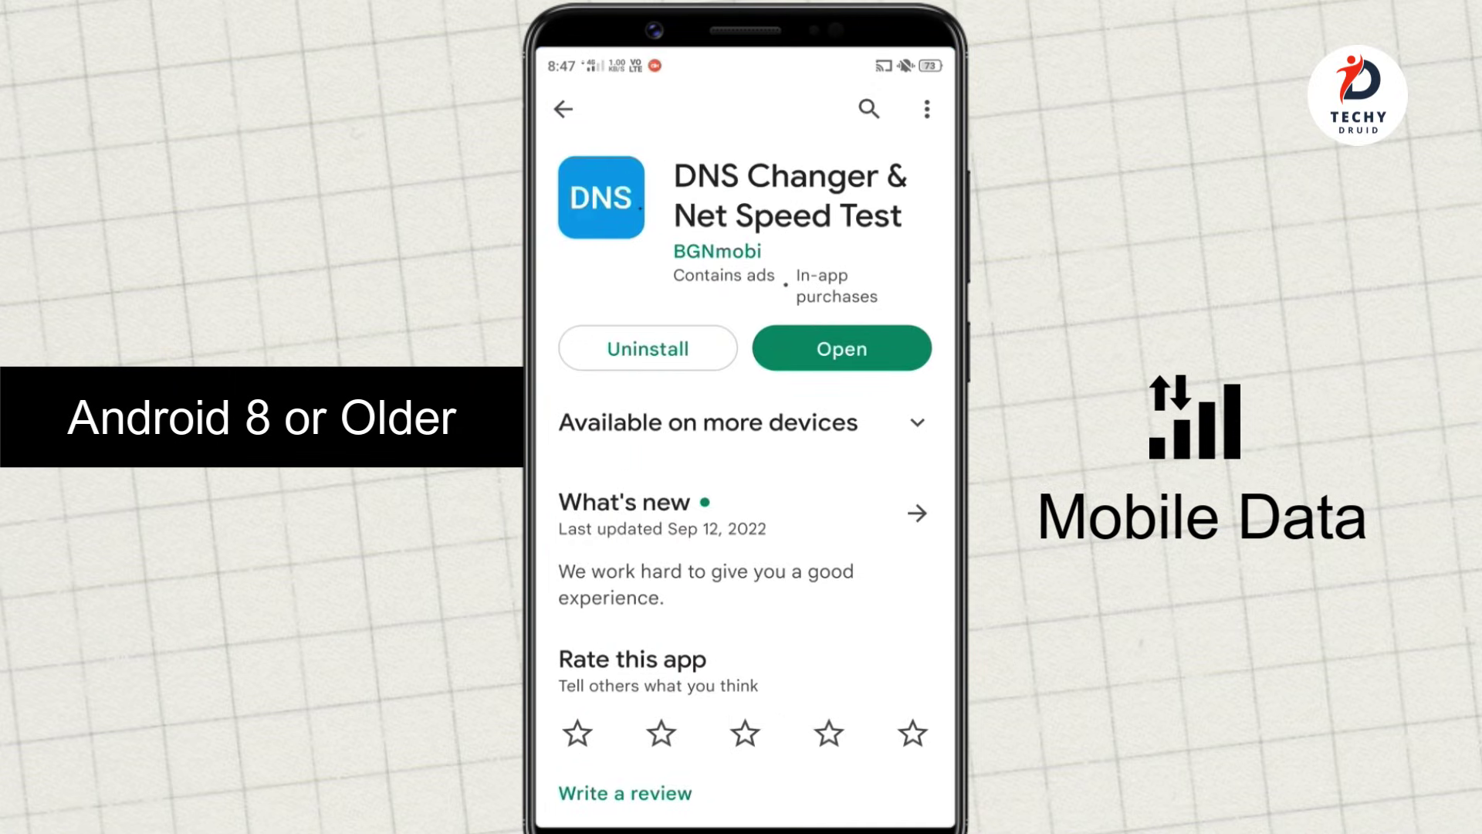
Launch DNS Changer from Google Play, accepting its terms and data policy and continuing as free
click(854, 357)
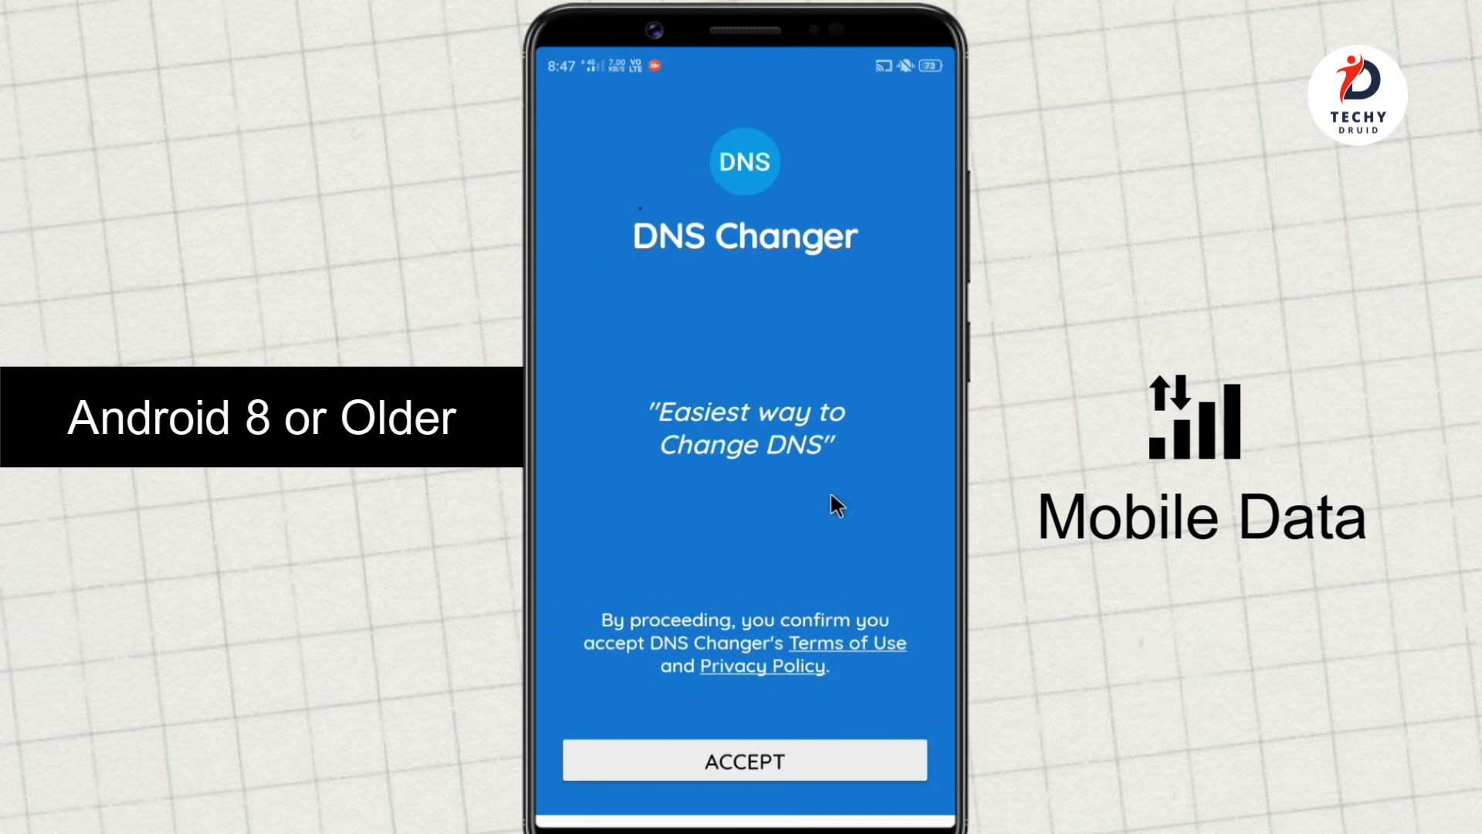
click(757, 781)
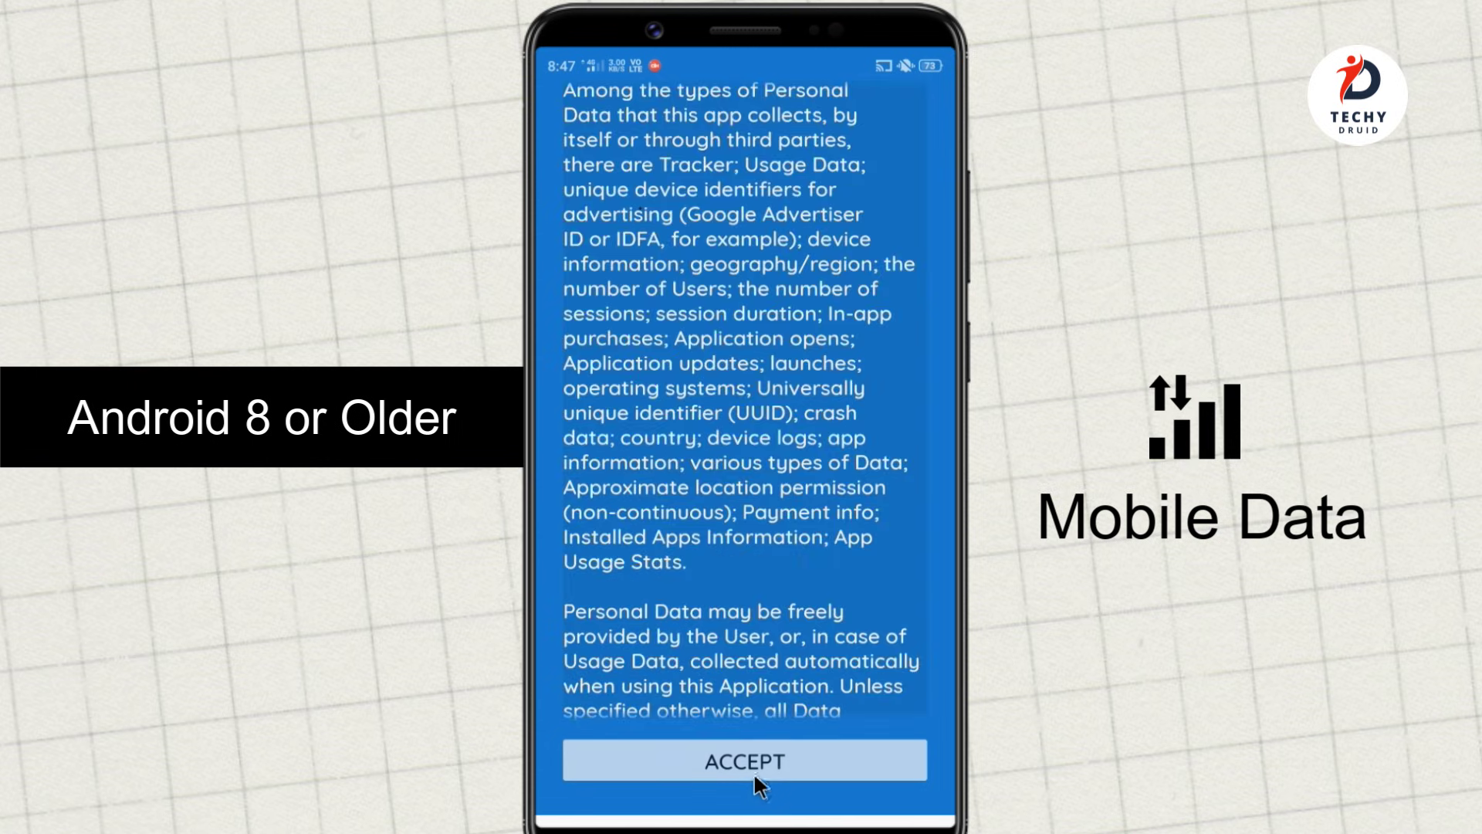
click(754, 772)
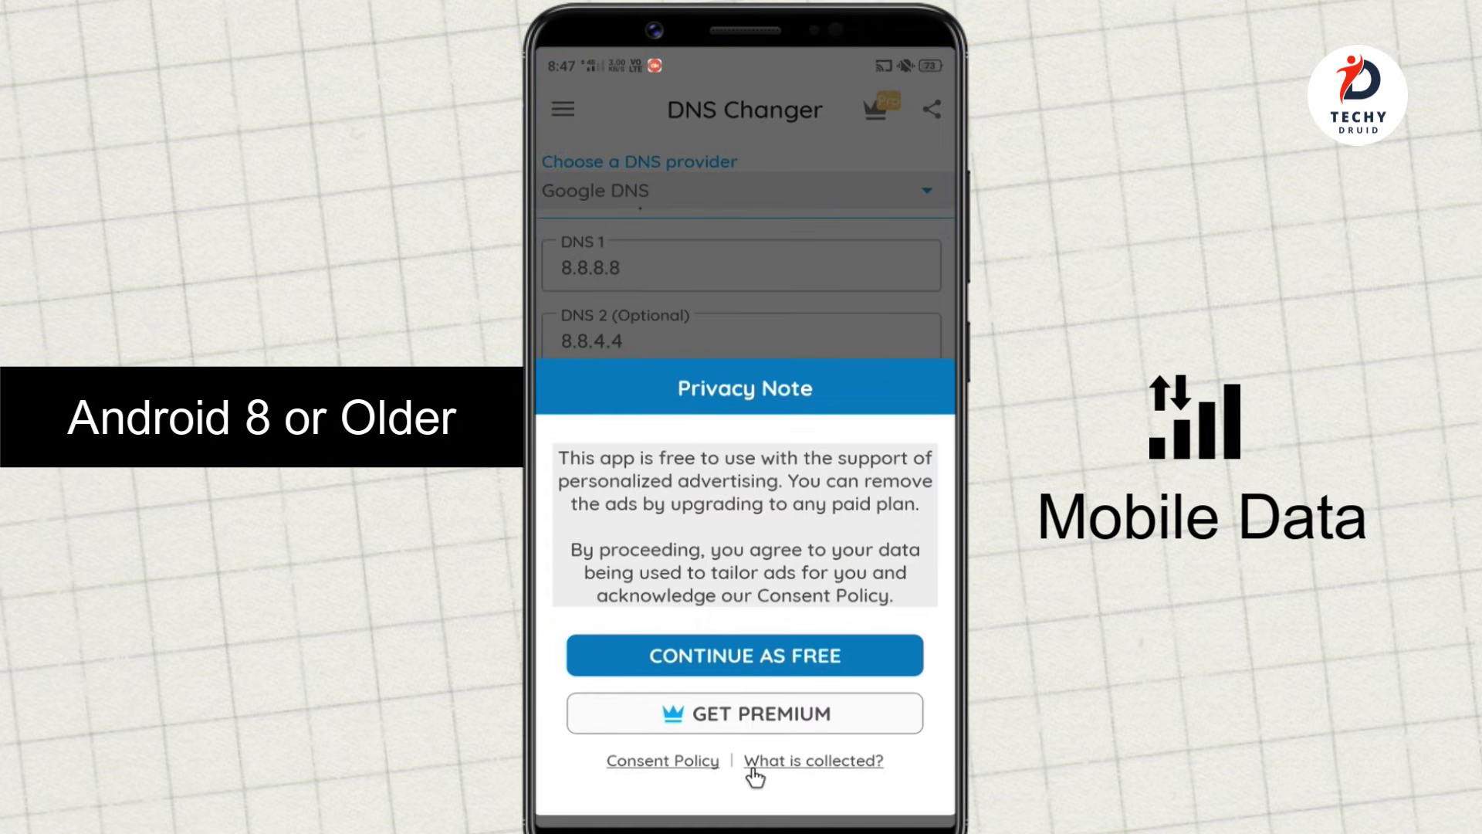
click(760, 655)
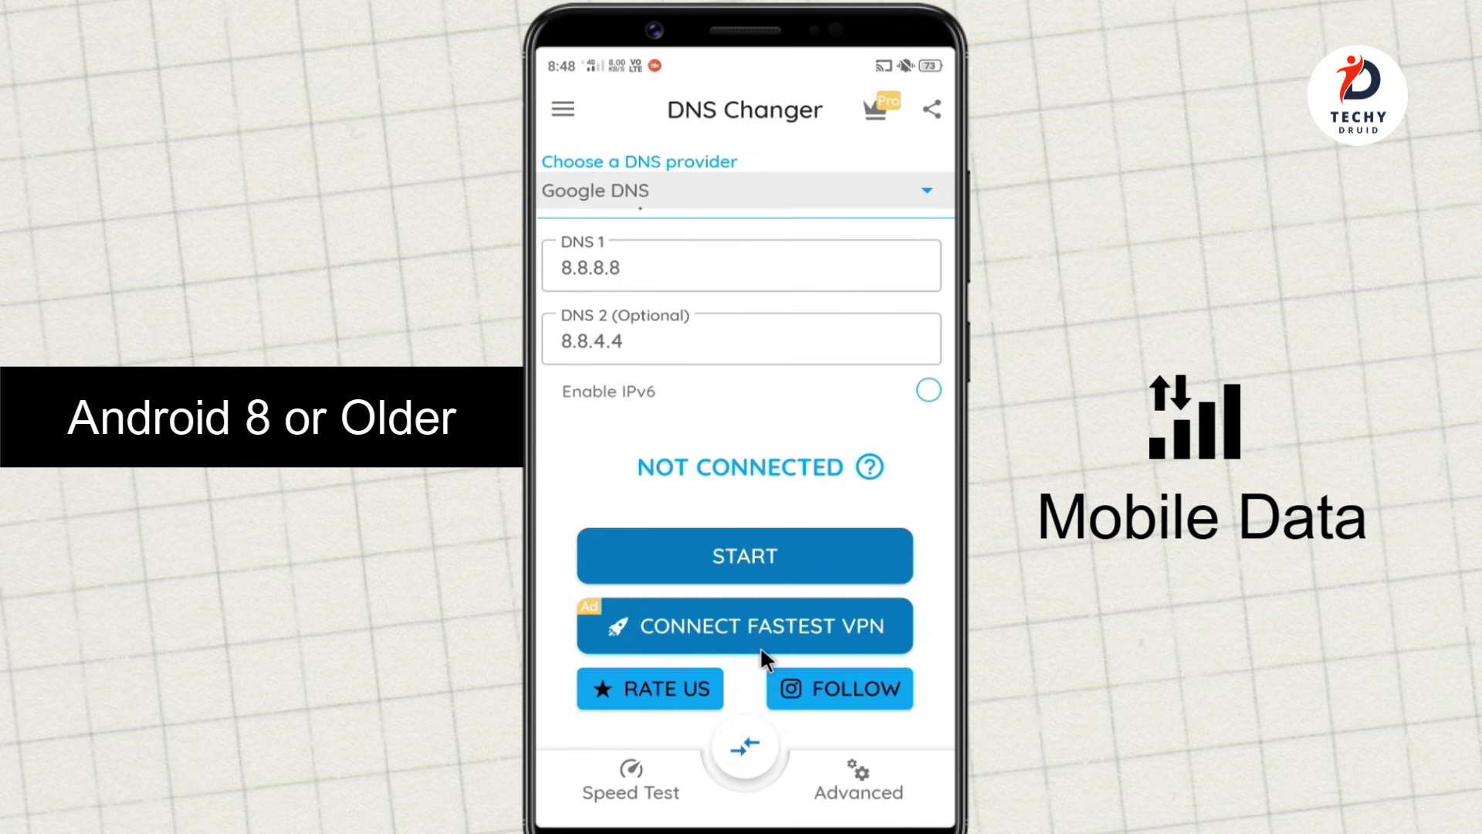
click(748, 191)
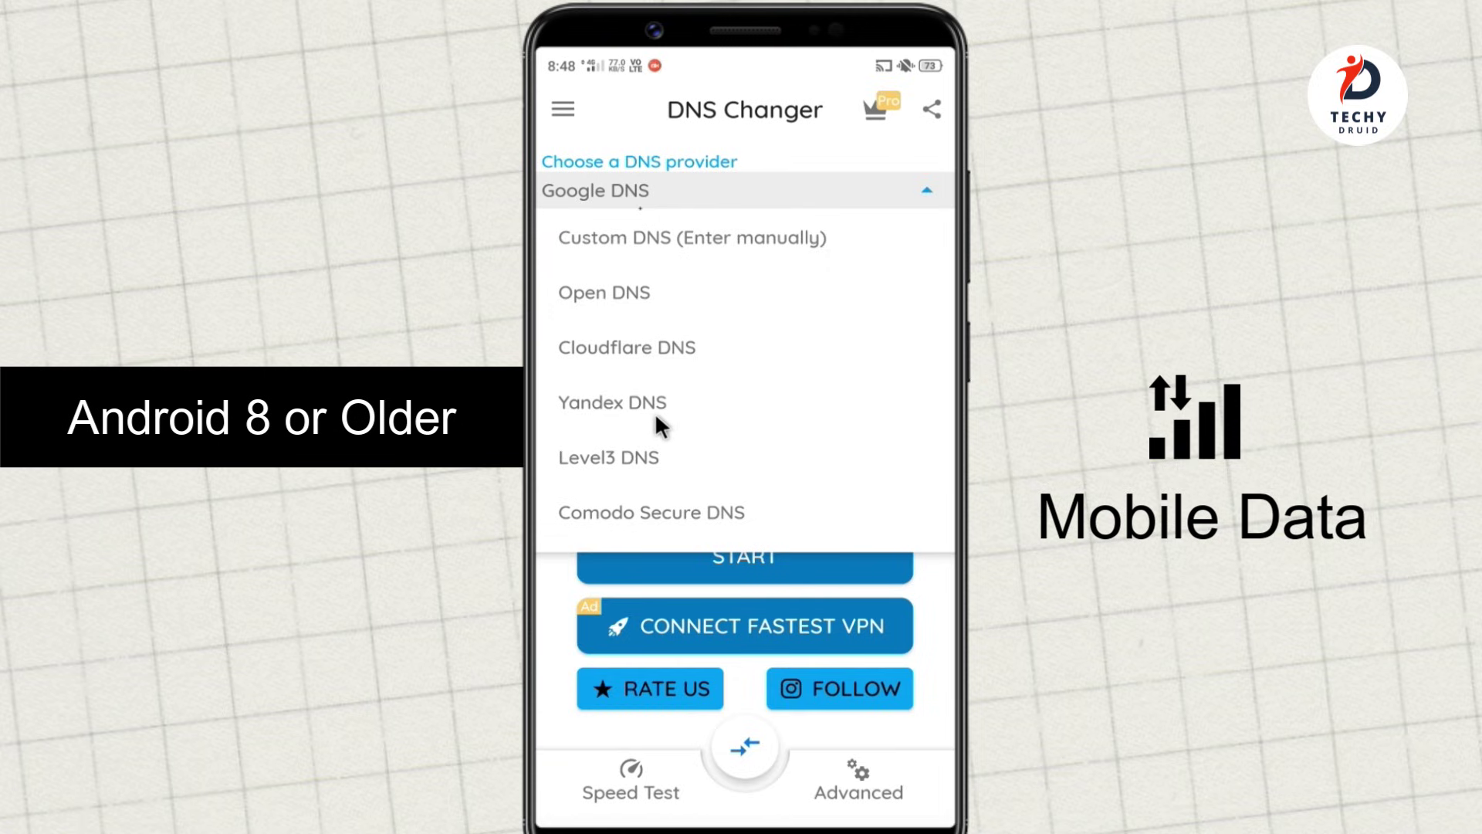
Switch to manual DNS entry and clear the old 8.8.8.8 and 8.8.4.4 addresses
click(687, 239)
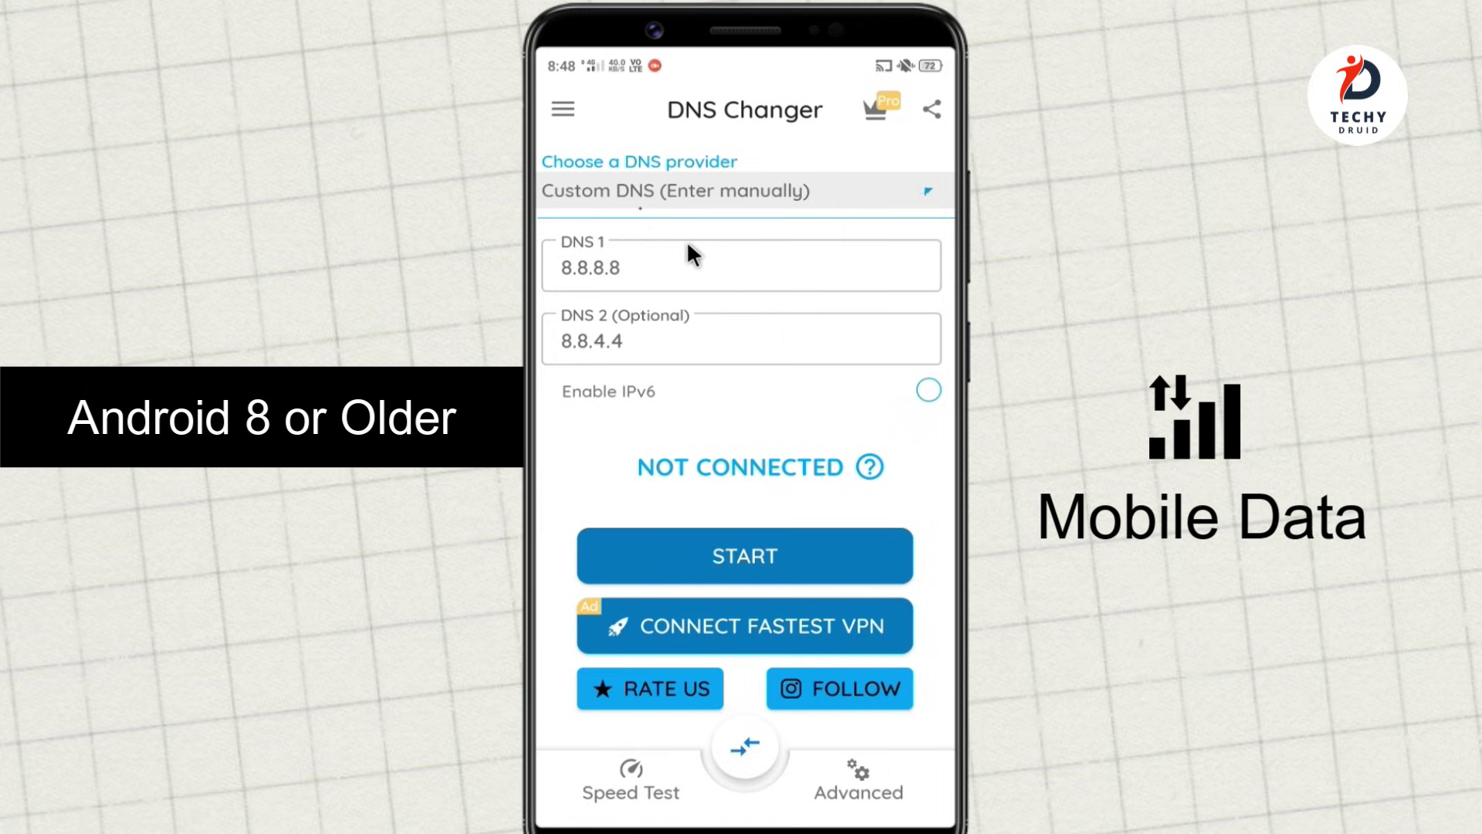
click(632, 272)
drag(645, 274, 543, 278)
key(BackSpace)
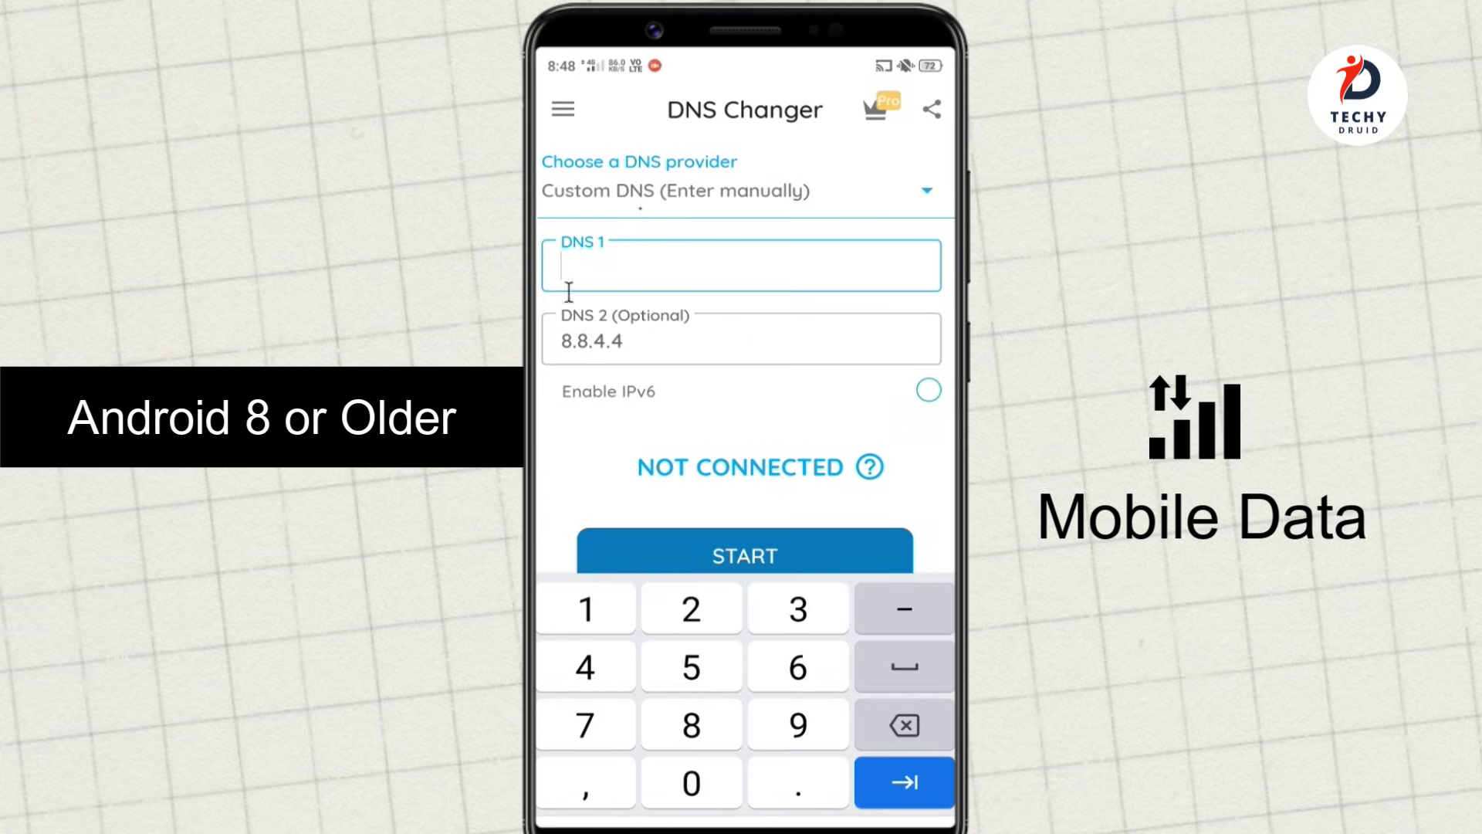
drag(642, 337, 543, 345)
key(BackSpace)
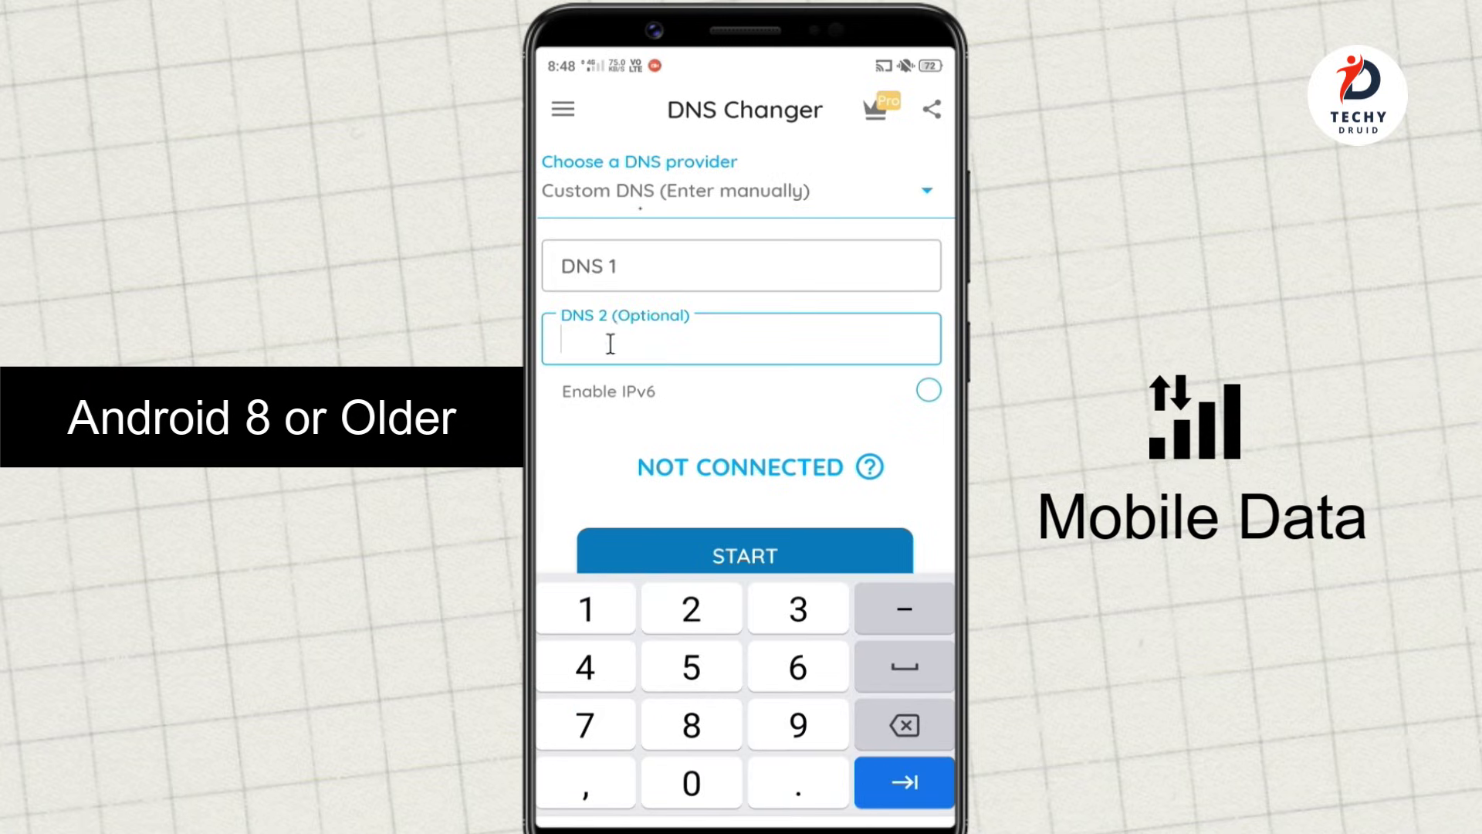
click(613, 274)
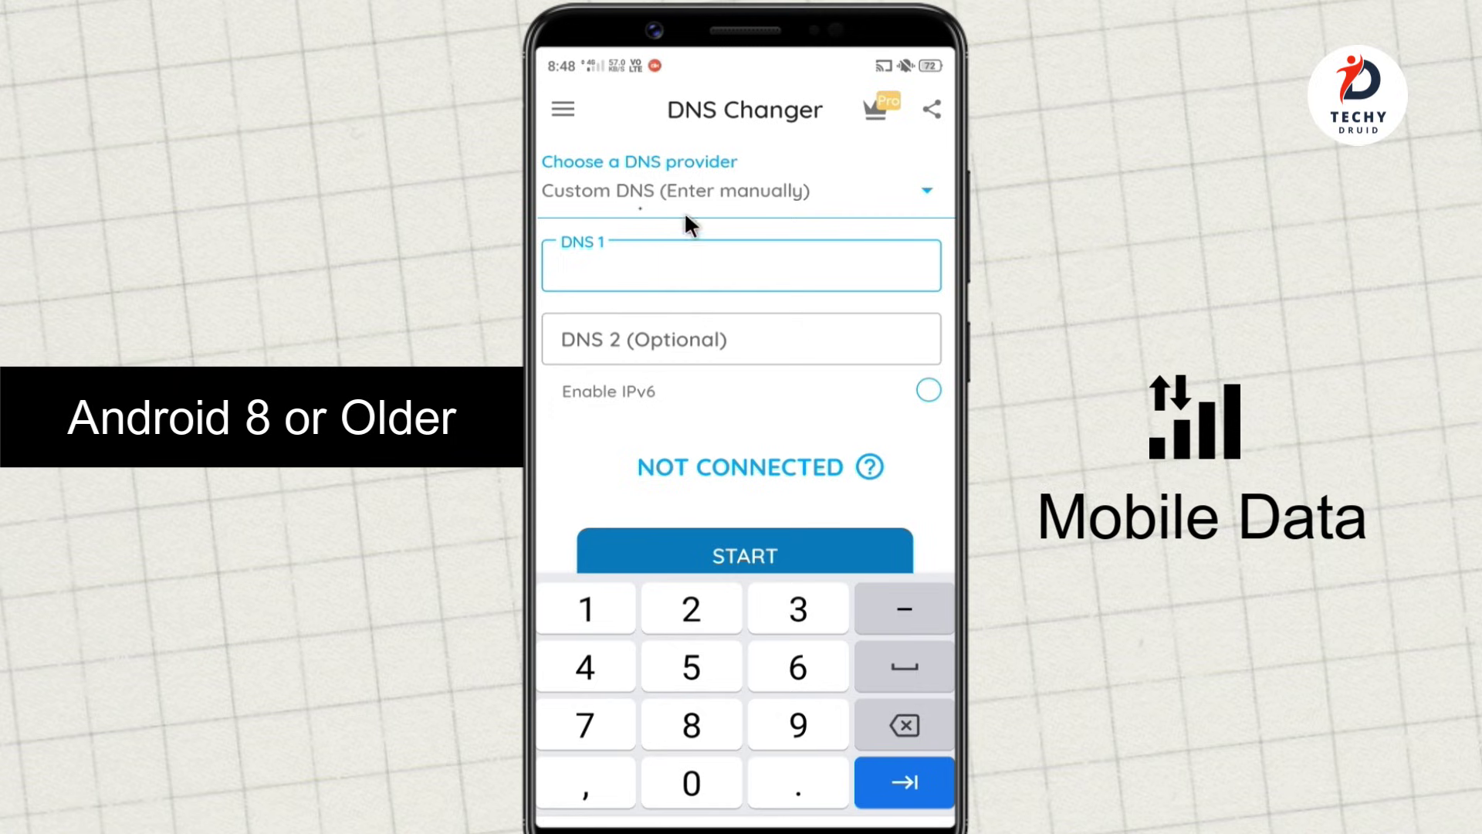
Select Cloudflare DNS as the provider, filling in 1.1.1.1 and 1.0.0.1
click(686, 196)
click(677, 353)
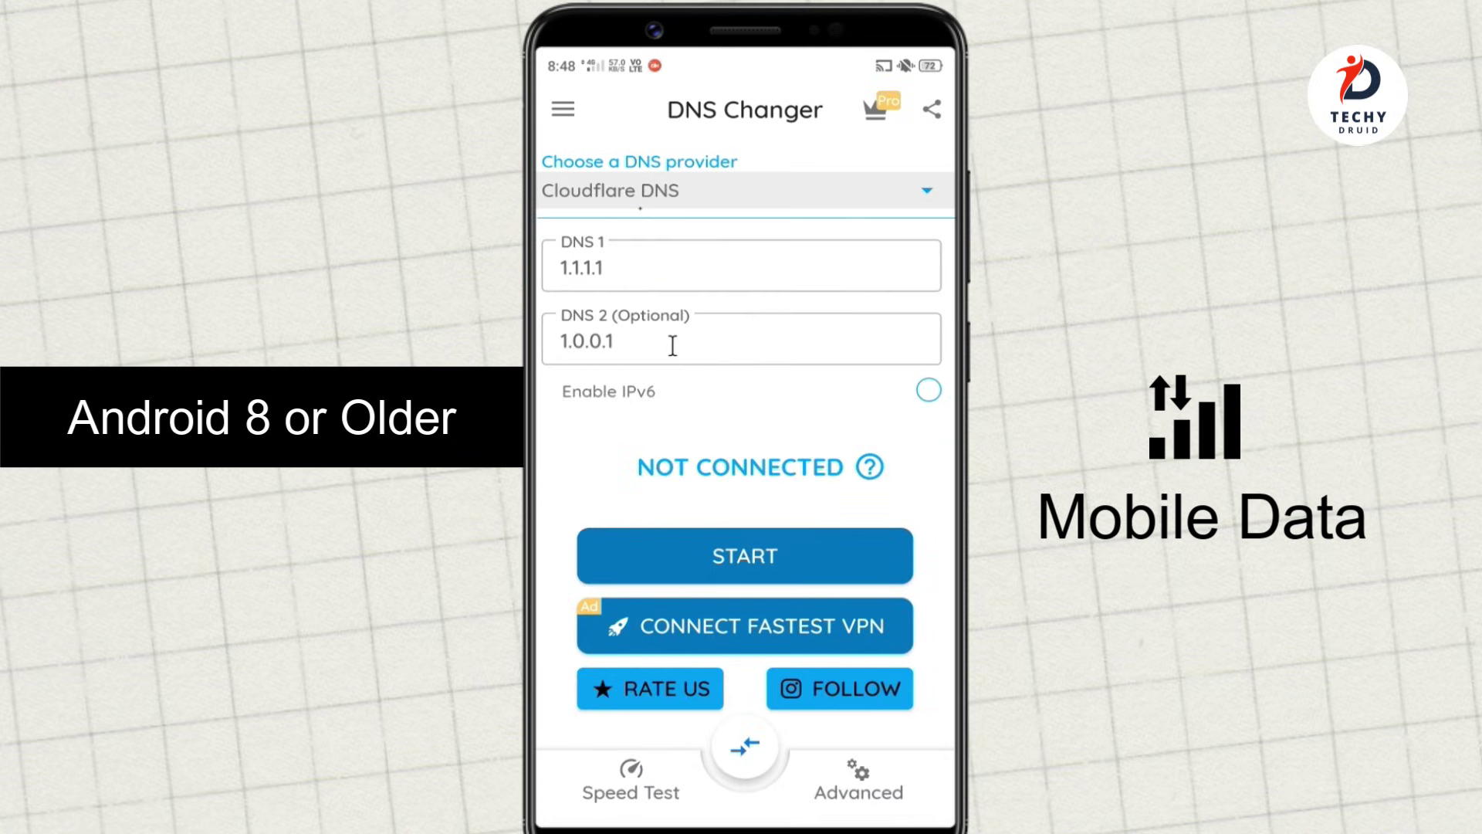
click(732, 559)
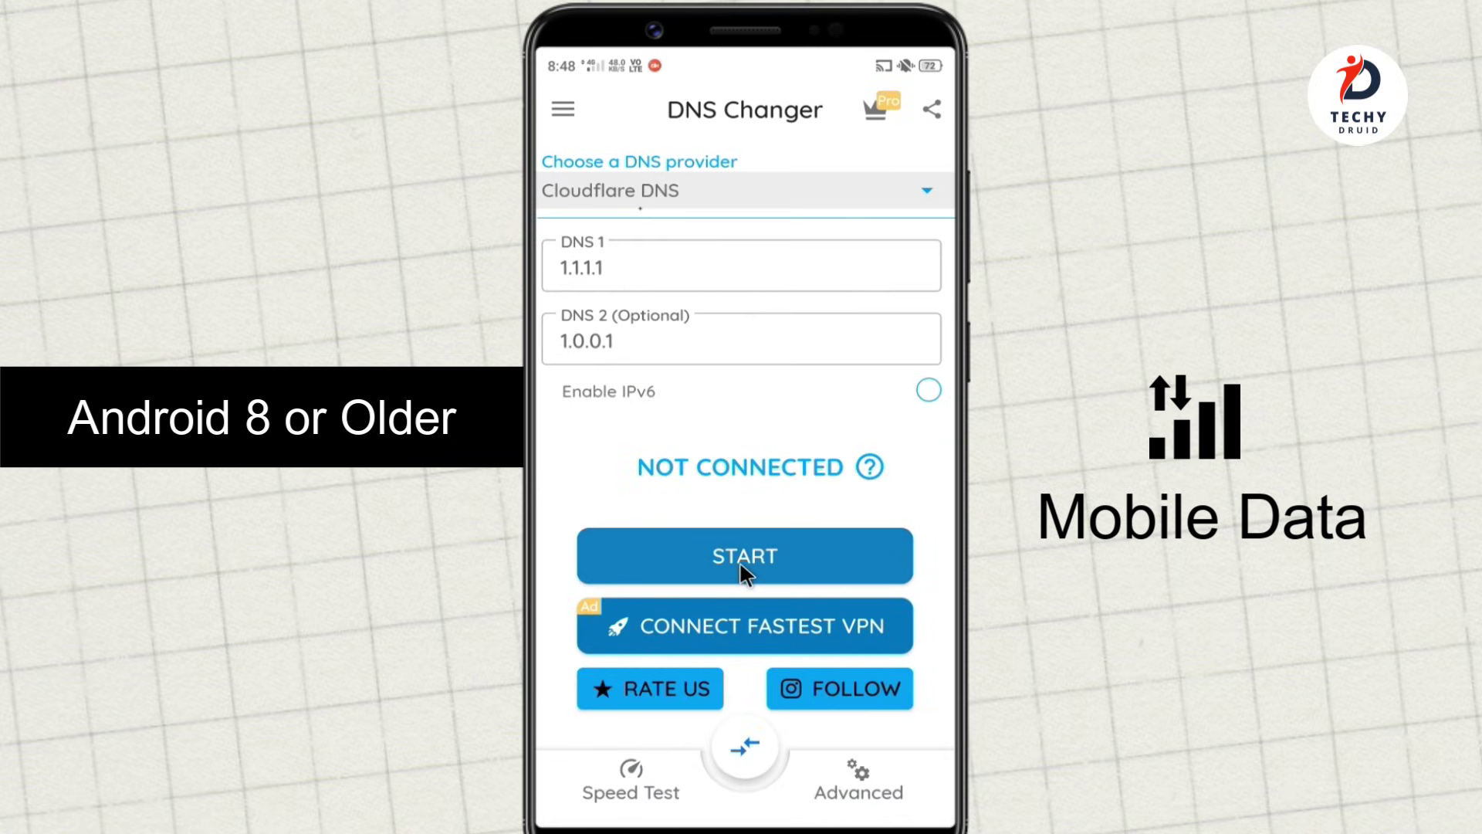
Start the connection, acknowledge the VPN notice, always allow the VPN request, and close the success screen
click(739, 533)
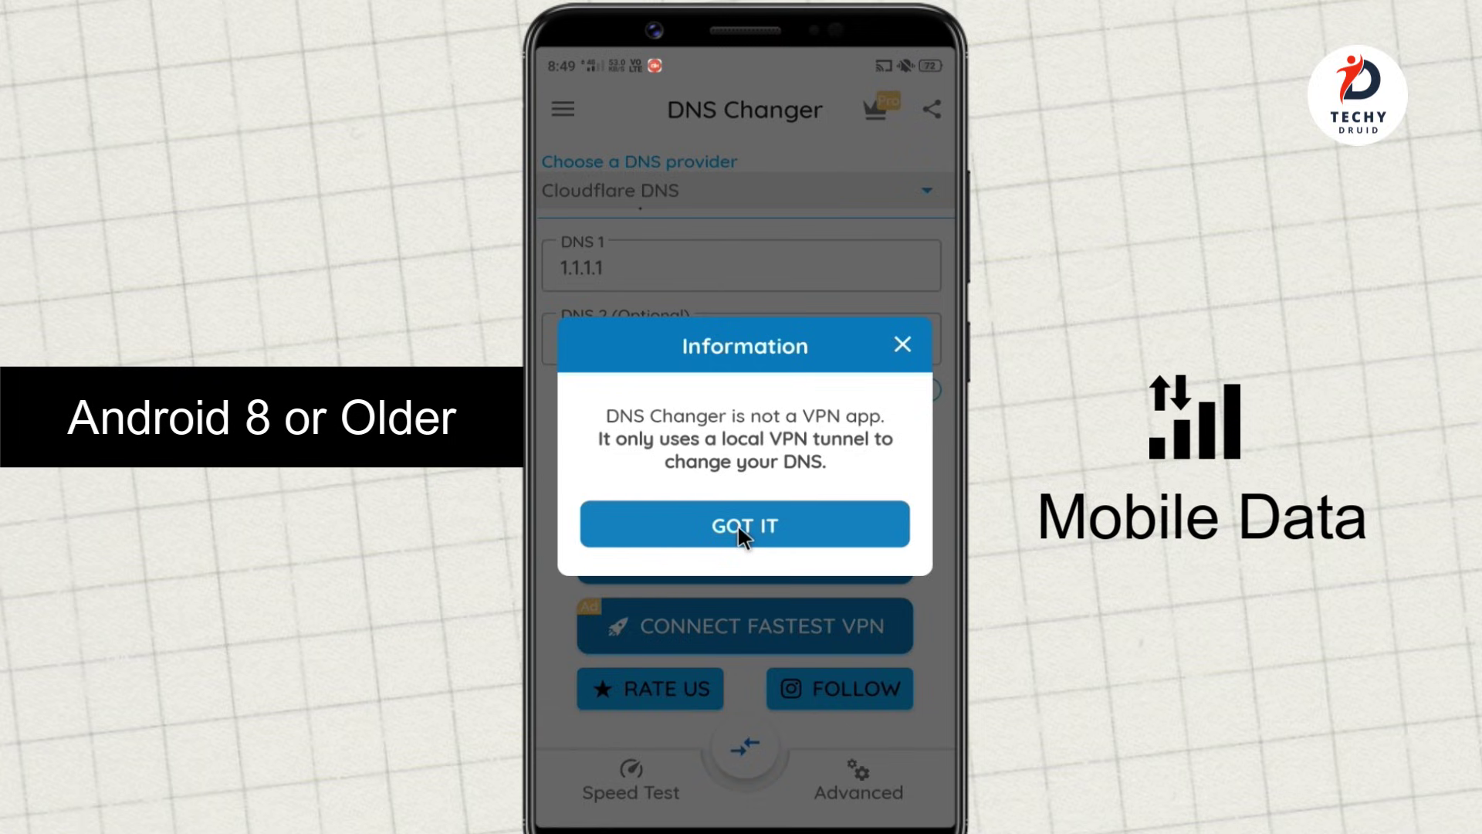
click(738, 525)
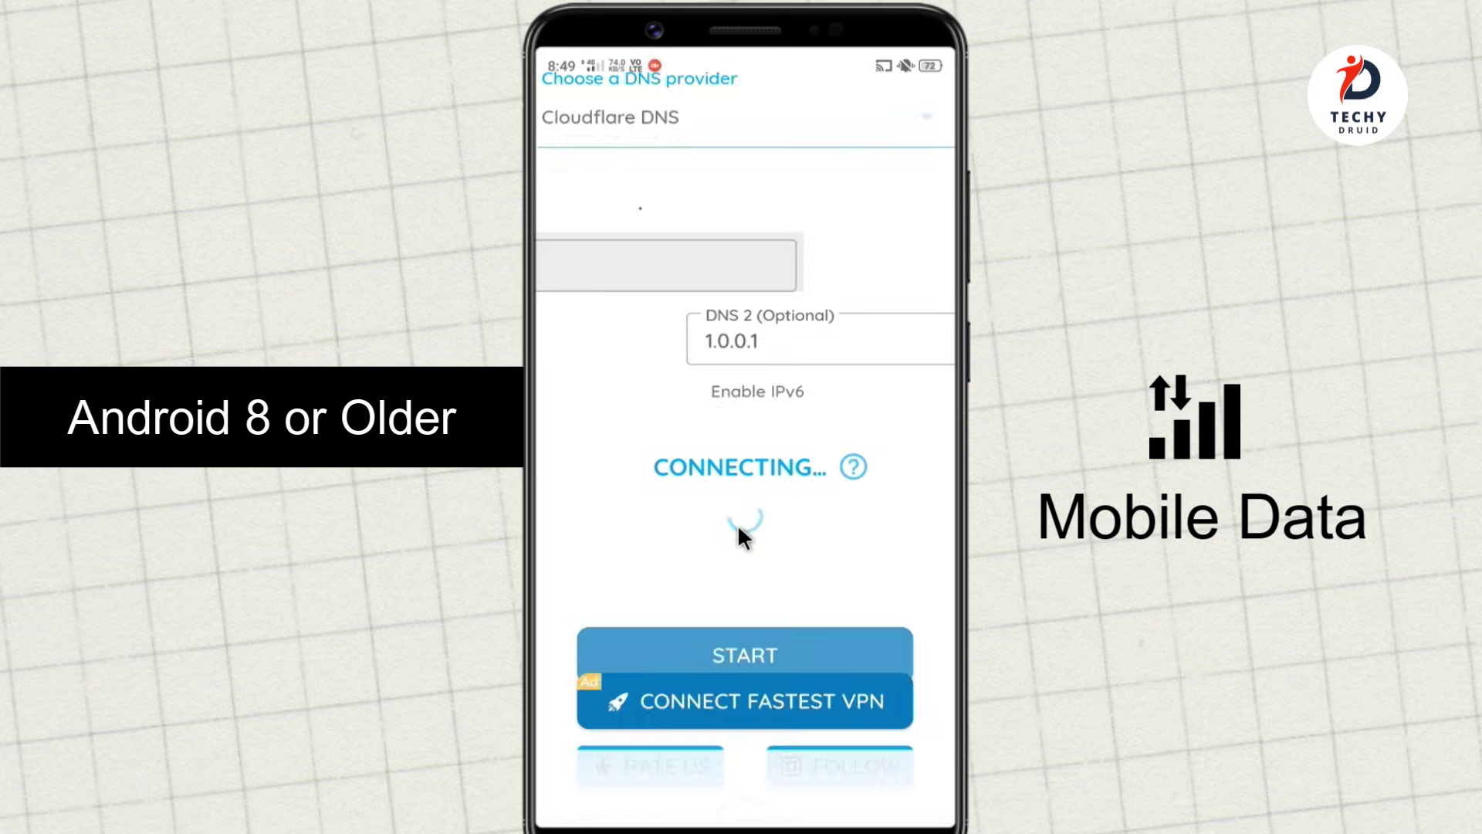
click(622, 514)
click(783, 572)
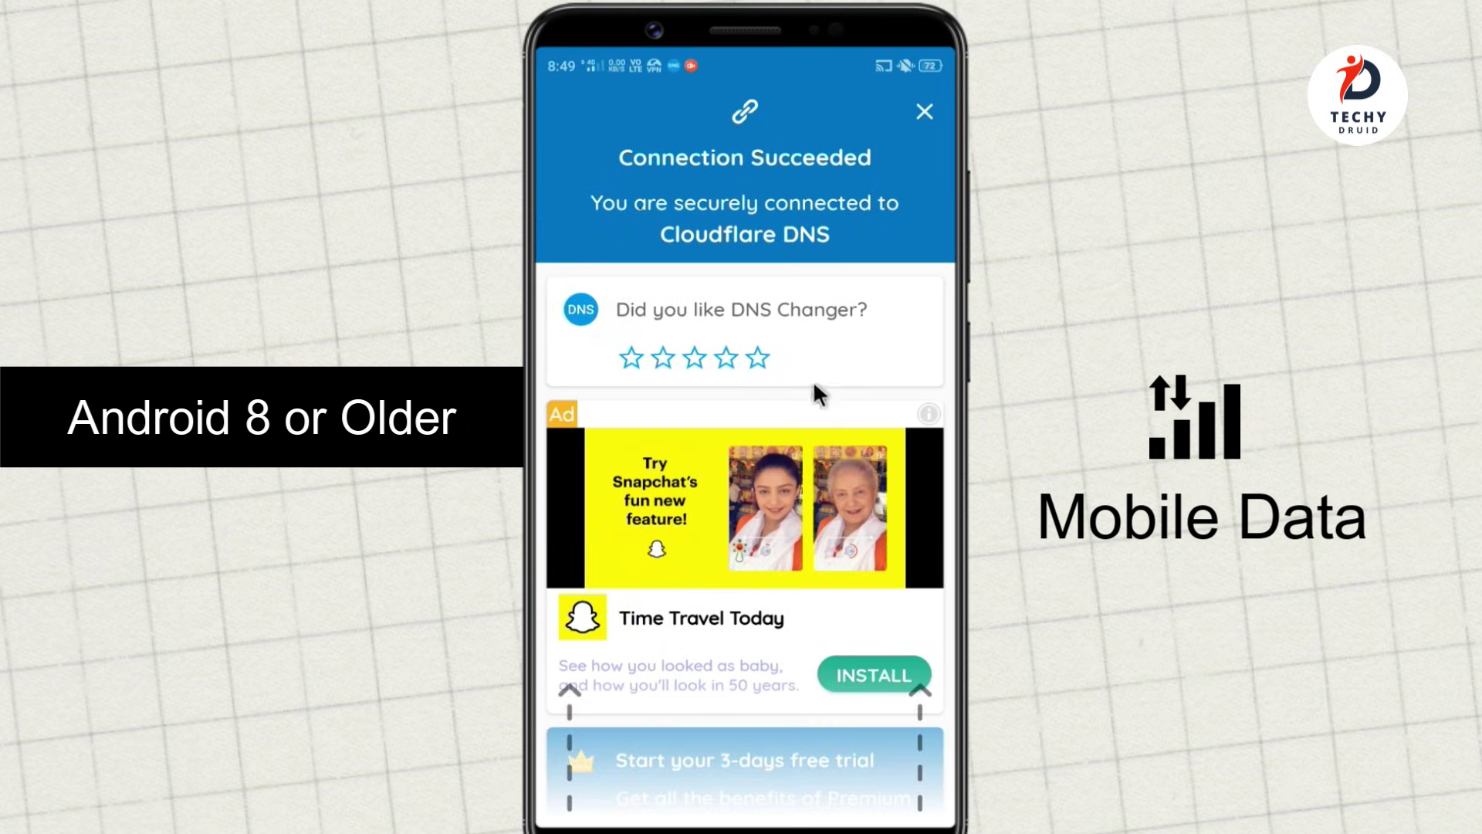
click(924, 113)
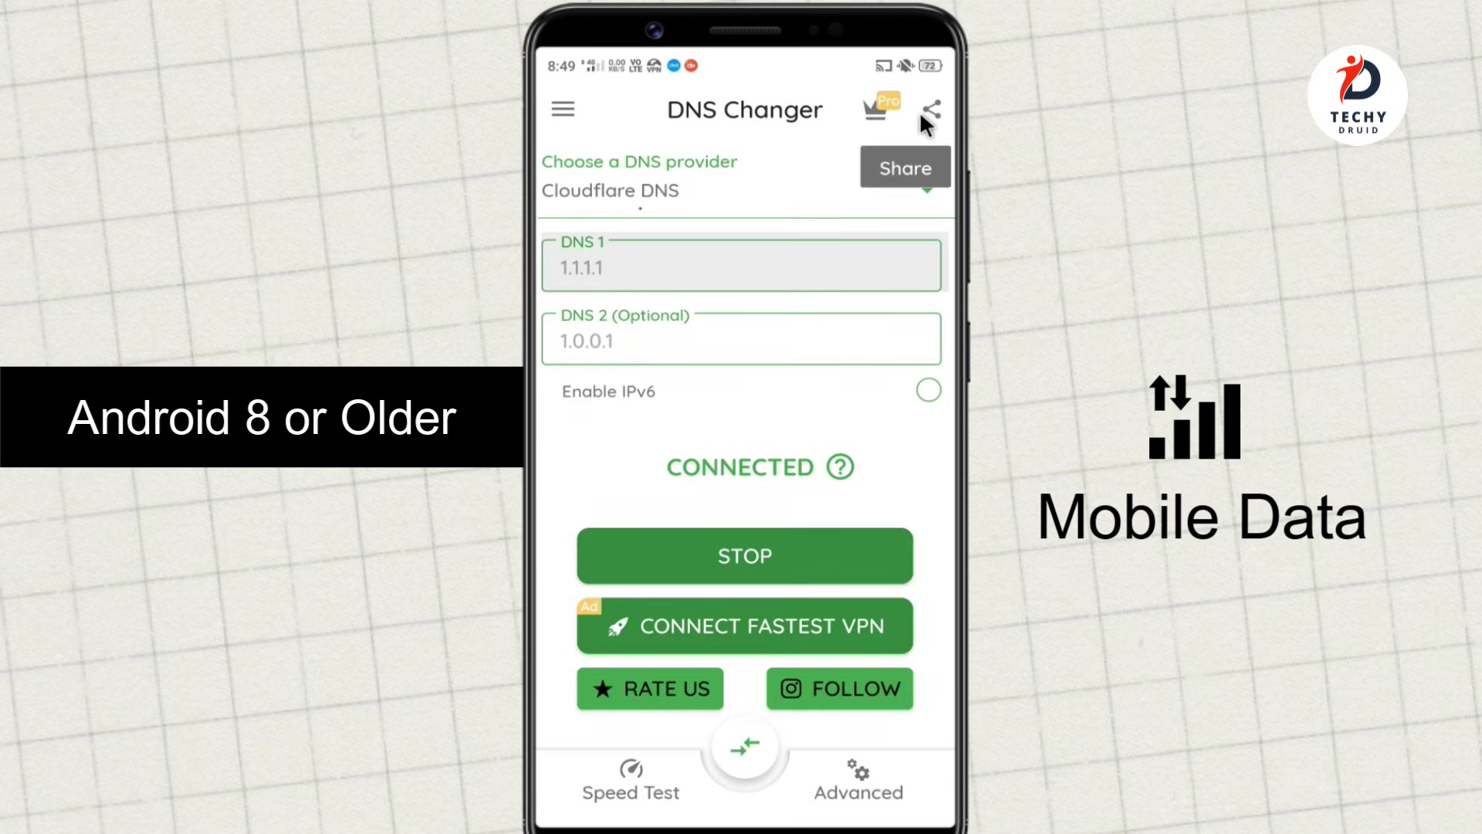